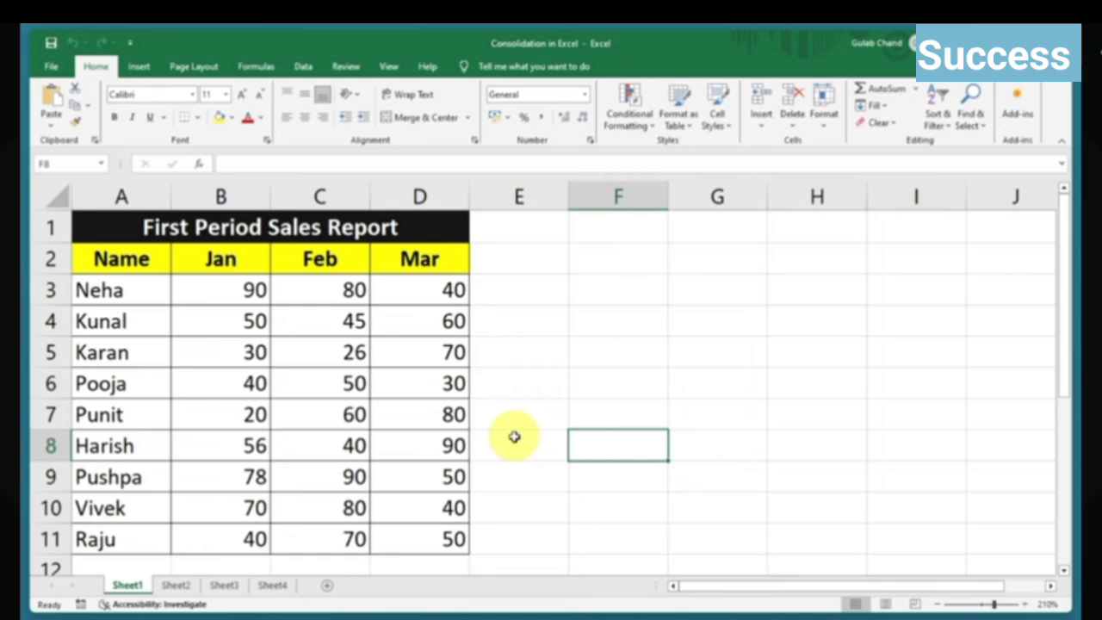
# Step: Examine the name list and the Jan, Feb and Mar sales columns of the First Period Sales Report on Sheet1
pyautogui.press('Up')
pyautogui.press('Up')
pyautogui.press('Up')
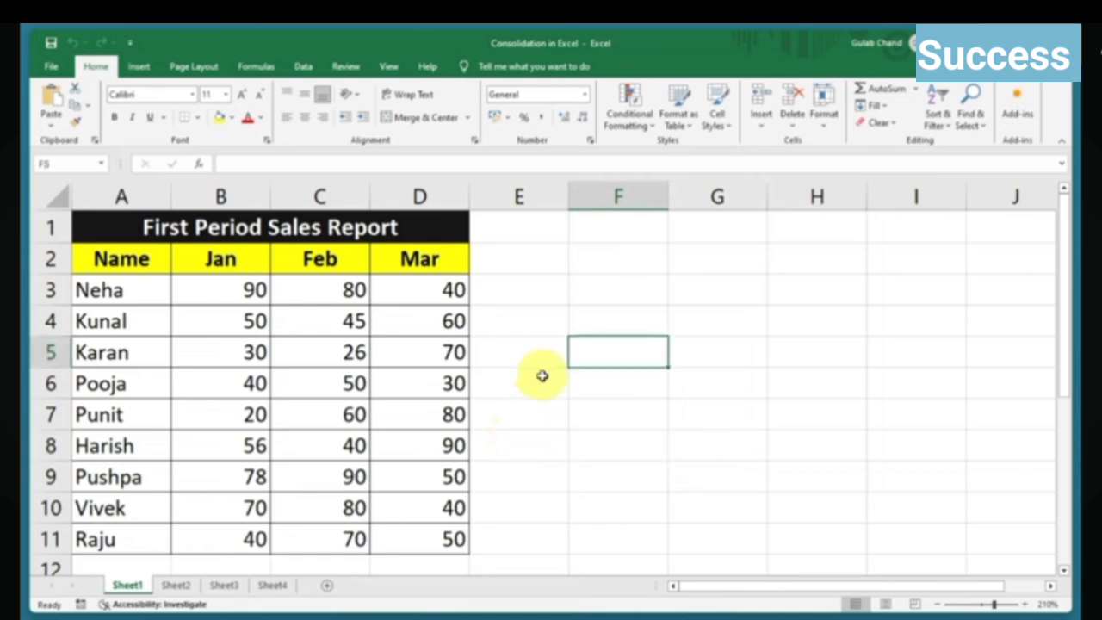
pyautogui.click(185, 228)
pyautogui.click(585, 389)
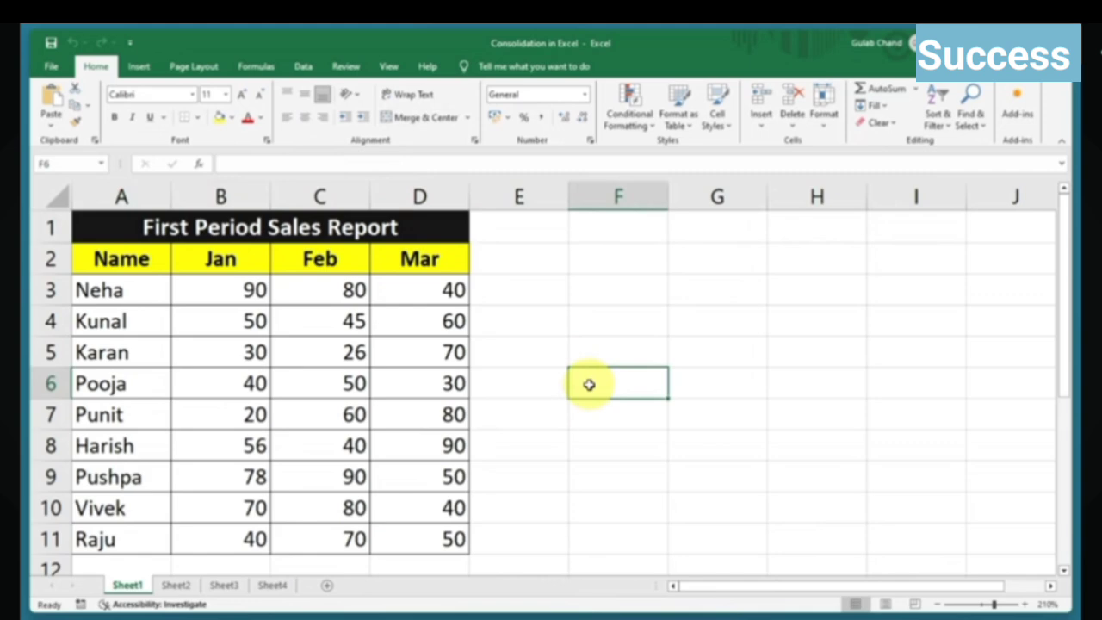
pyautogui.click(551, 439)
pyautogui.moveTo(143, 286); pyautogui.dragTo(135, 523)
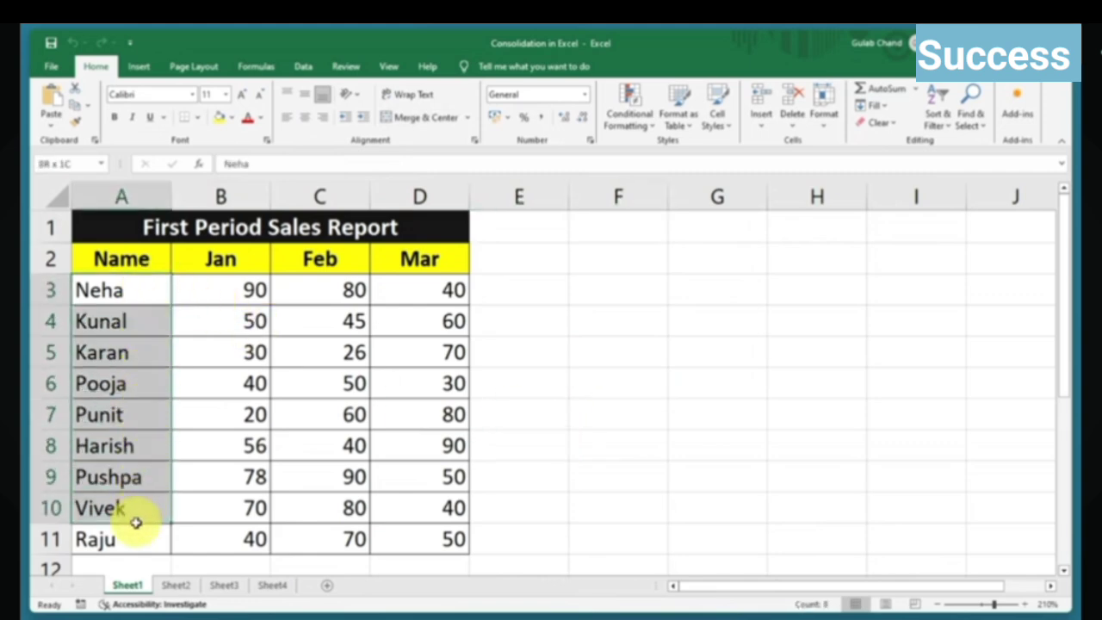
pyautogui.click(233, 291)
pyautogui.click(323, 286)
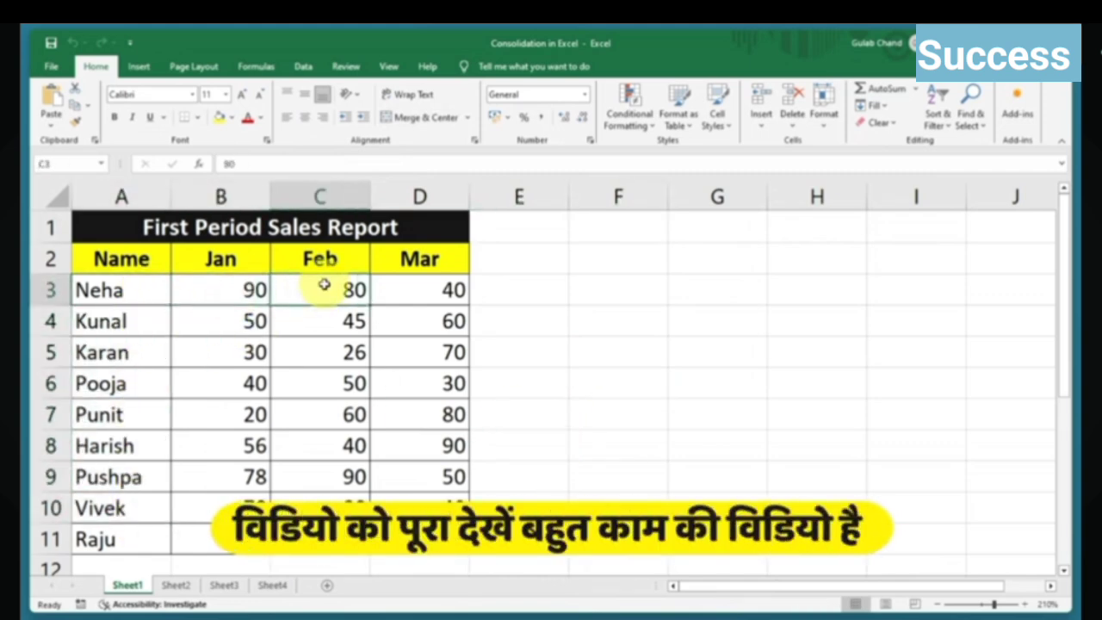
pyautogui.click(422, 289)
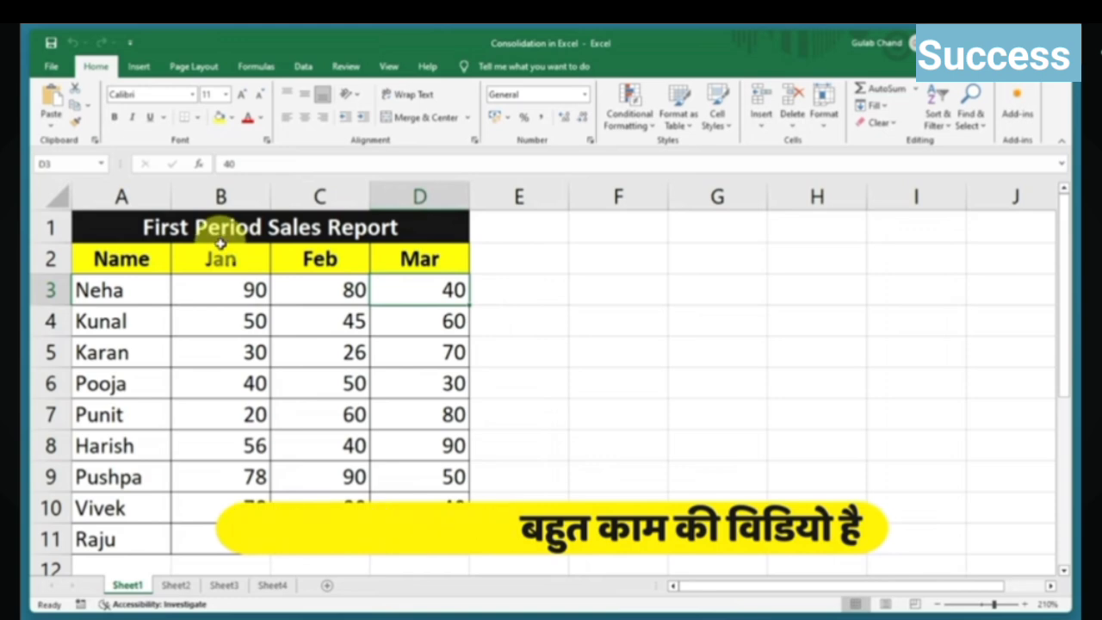
# Step: Examine the month columns of the Second, Third and Fourth Period Sales Reports on Sheet2, Sheet3 and Sheet4
pyautogui.click(176, 585)
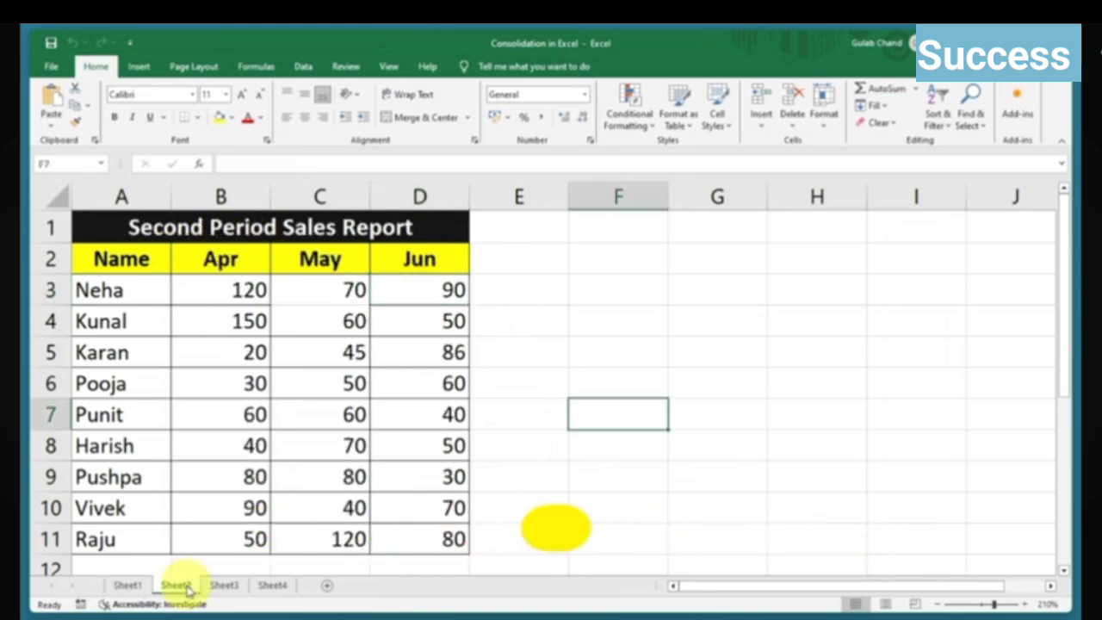
pyautogui.click(234, 256)
pyautogui.click(317, 261)
pyautogui.click(434, 260)
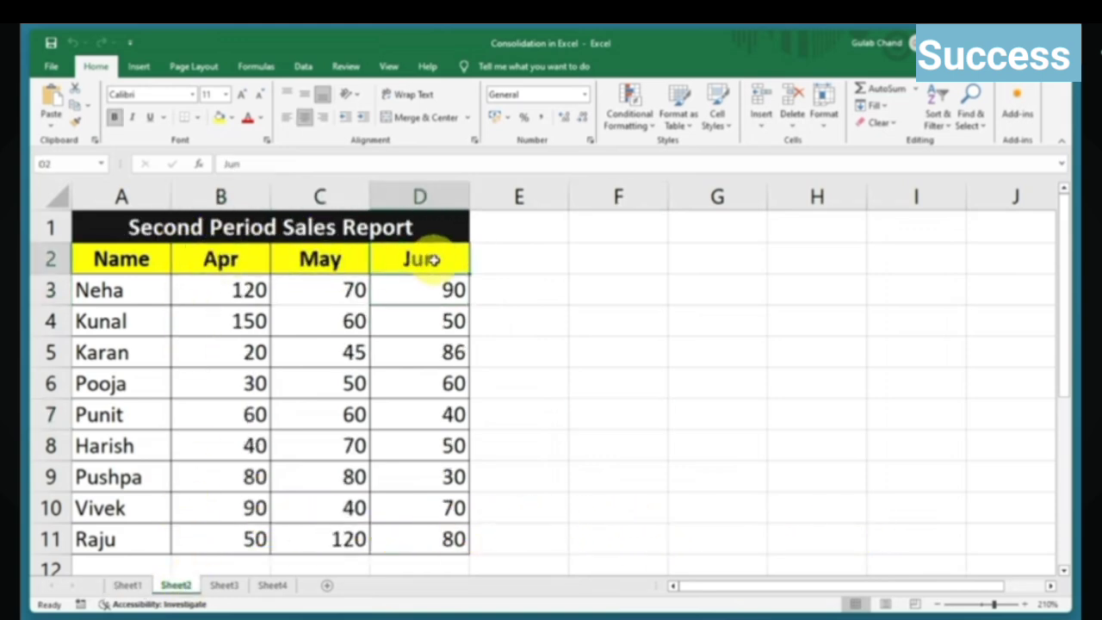
pyautogui.click(223, 584)
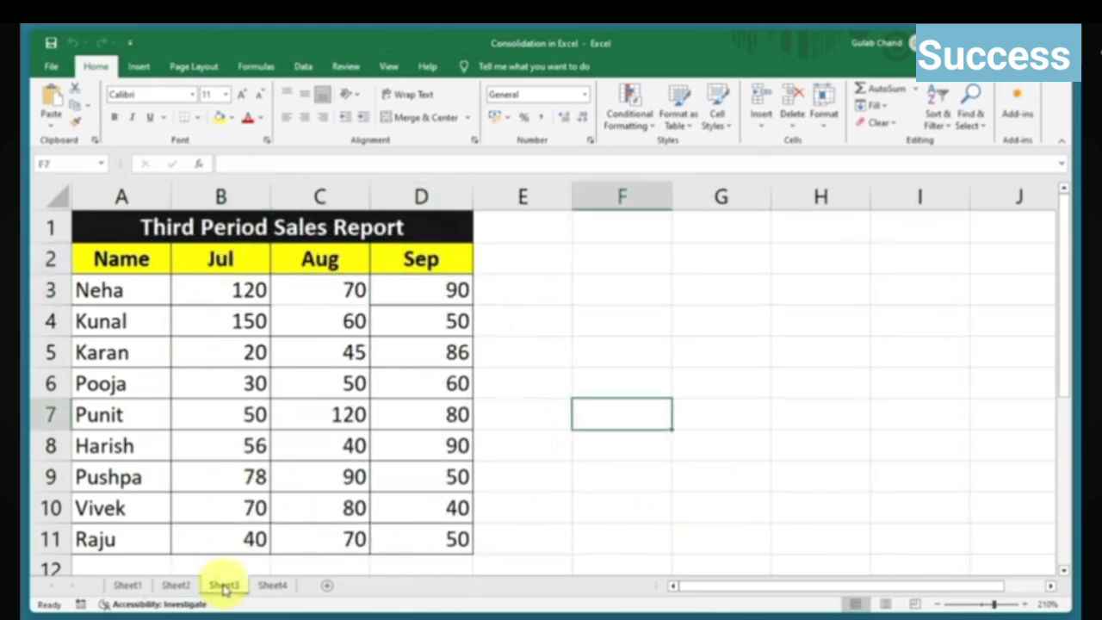
pyautogui.click(211, 258)
pyautogui.click(353, 260)
pyautogui.click(405, 262)
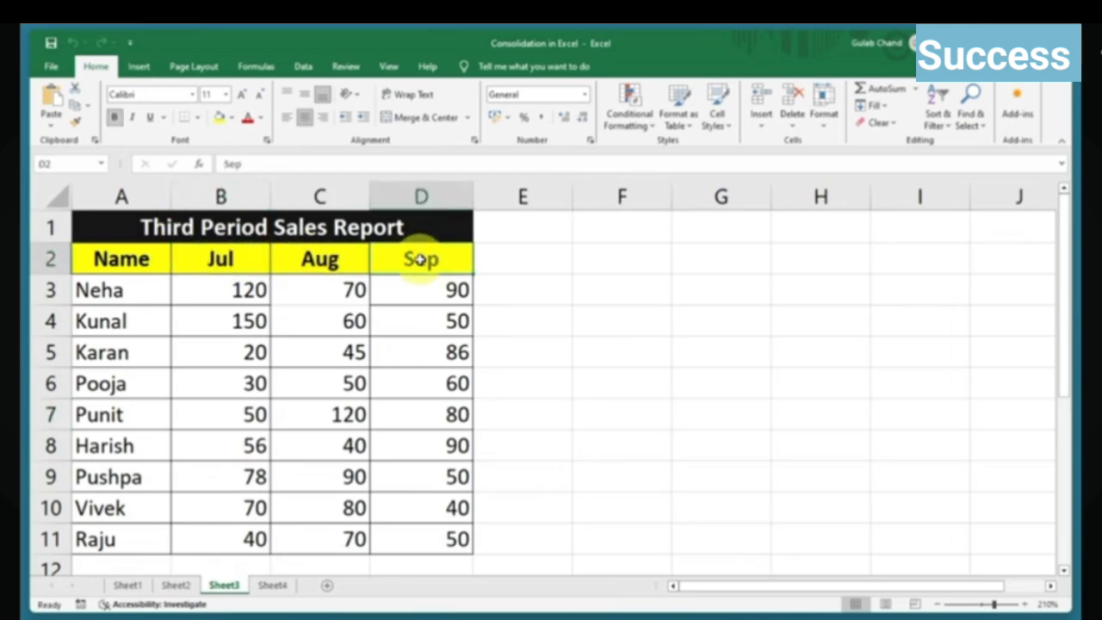
pyautogui.click(274, 587)
pyautogui.click(217, 258)
pyautogui.click(310, 262)
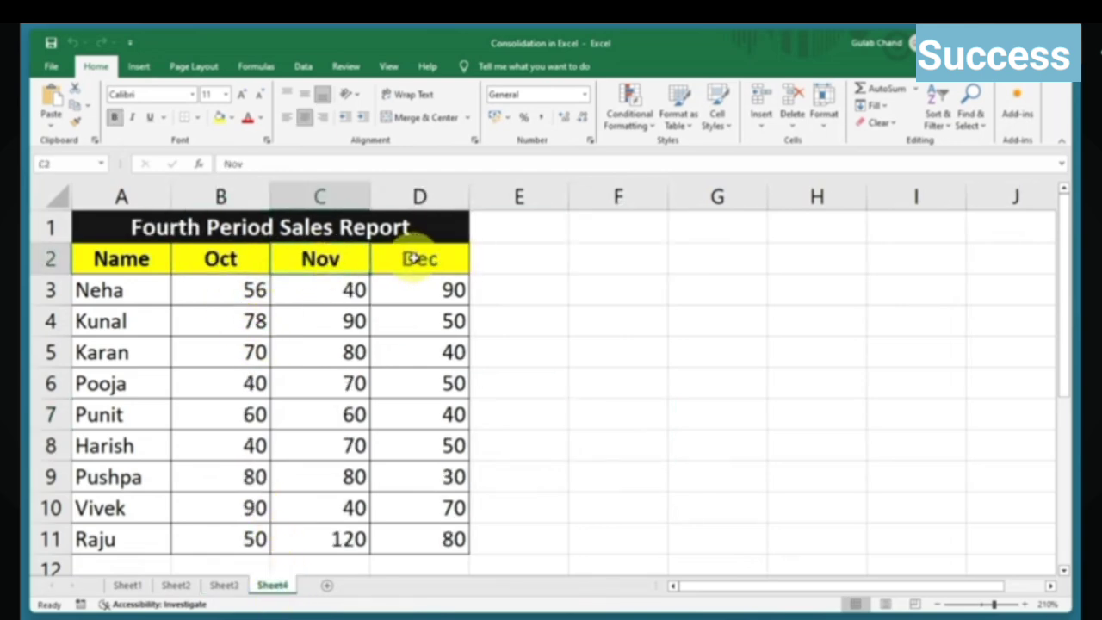
pyautogui.click(412, 258)
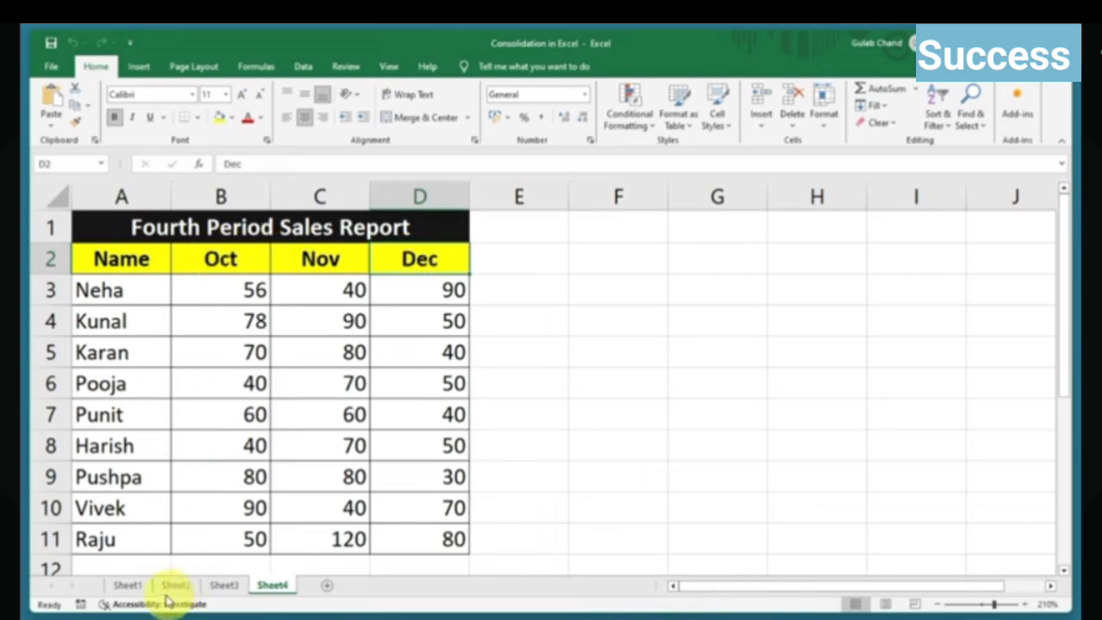
# Step: Compare the layouts of the four period sales reports across Sheet1 through Sheet4
pyautogui.click(127, 586)
pyautogui.click(176, 586)
pyautogui.click(229, 586)
pyautogui.click(267, 585)
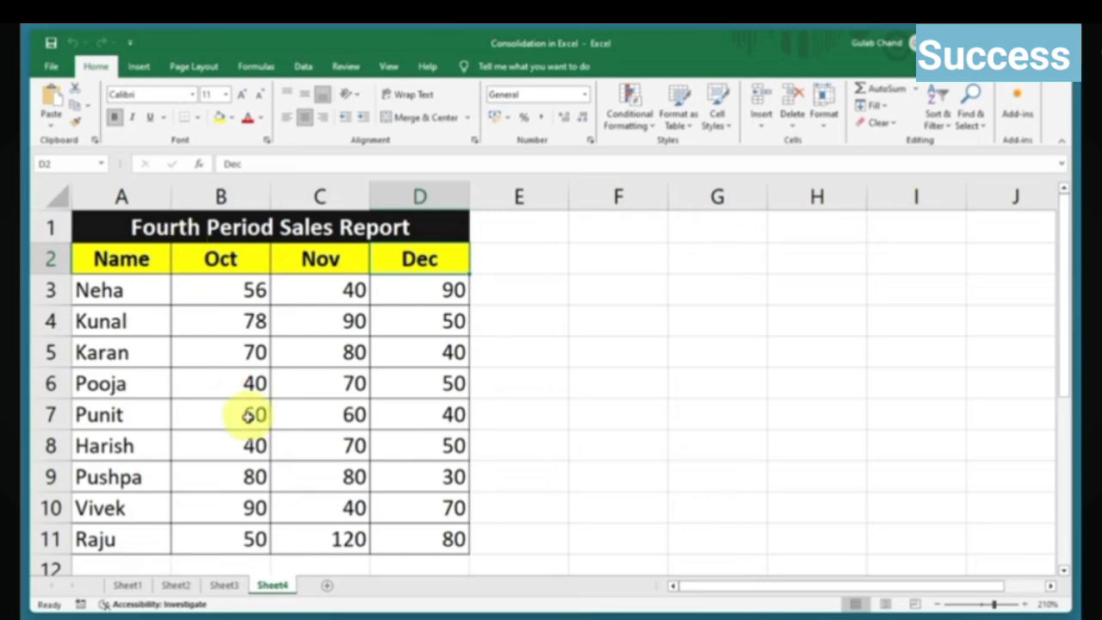
pyautogui.click(224, 585)
pyautogui.click(176, 585)
pyautogui.click(127, 586)
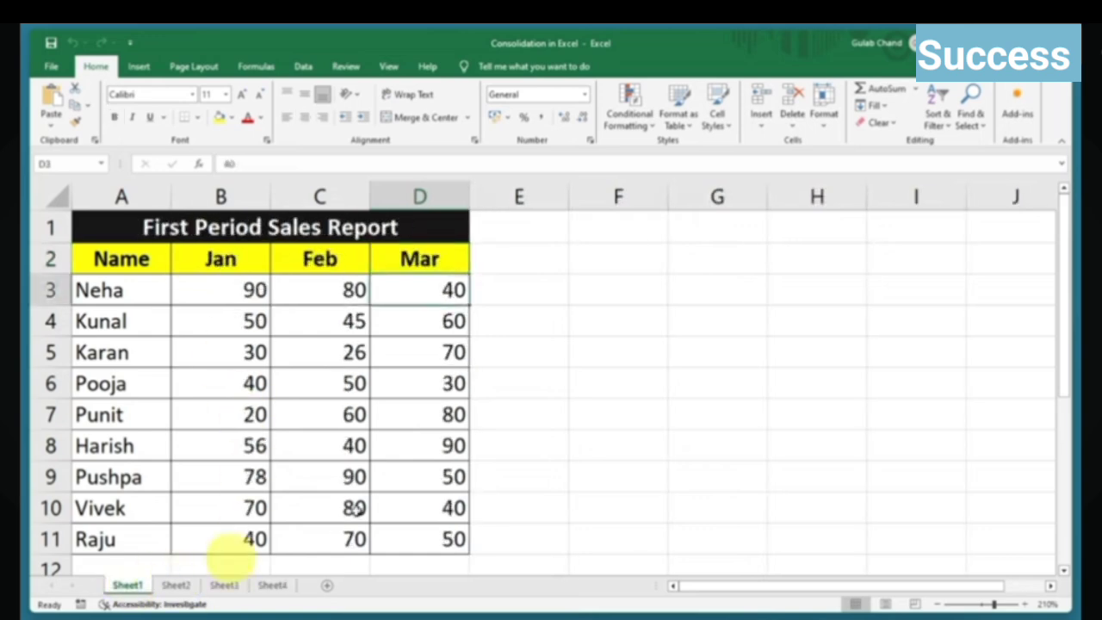
pyautogui.click(577, 389)
pyautogui.click(176, 585)
pyautogui.click(224, 586)
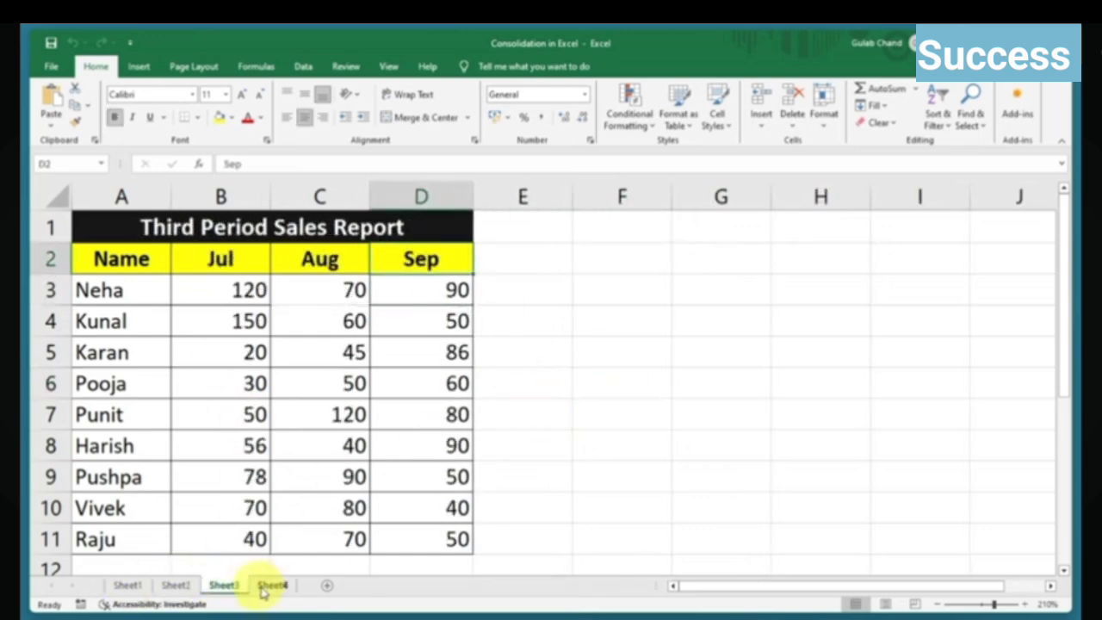
pyautogui.click(273, 586)
pyautogui.click(127, 586)
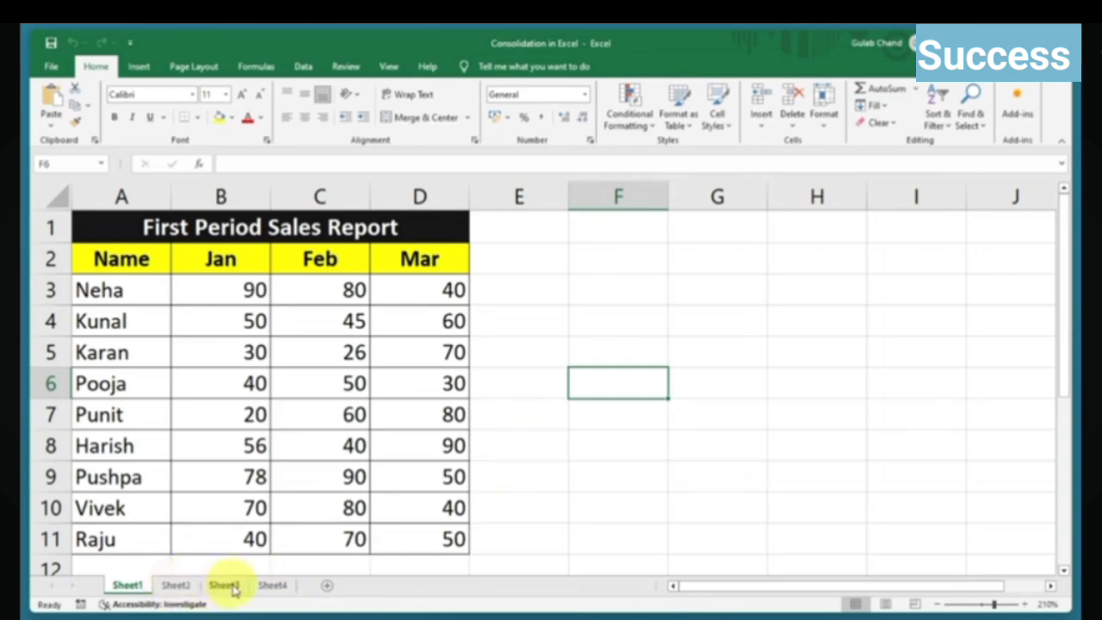
# Step: Add a new worksheet after Sheet4 and start a Consolidate operation at its cell A1 with the Sum function
pyautogui.click(272, 586)
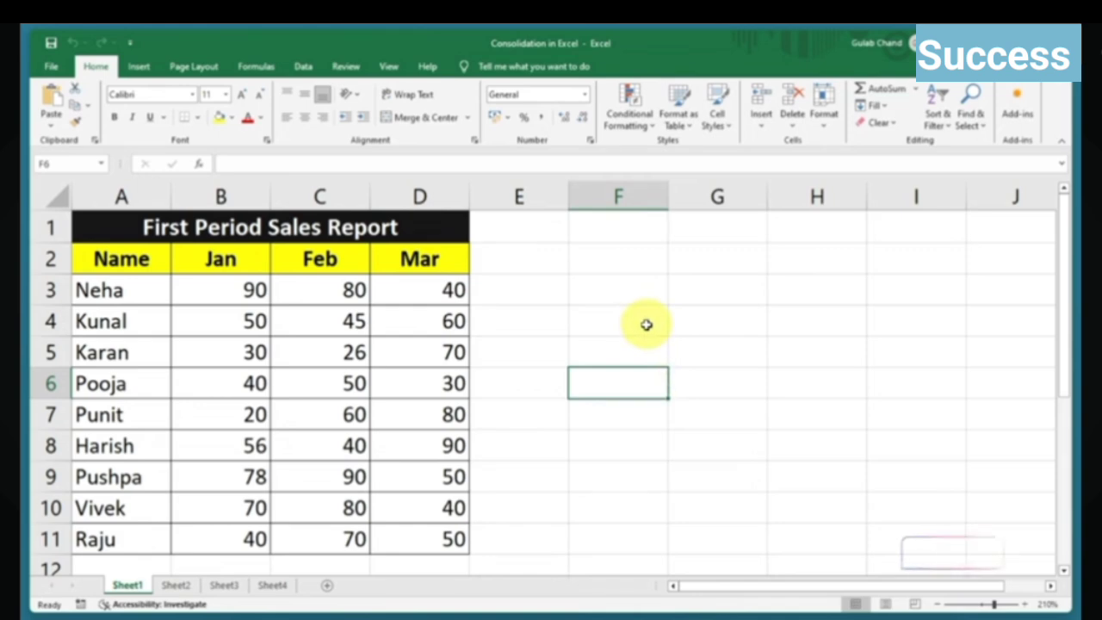
pyautogui.click(327, 588)
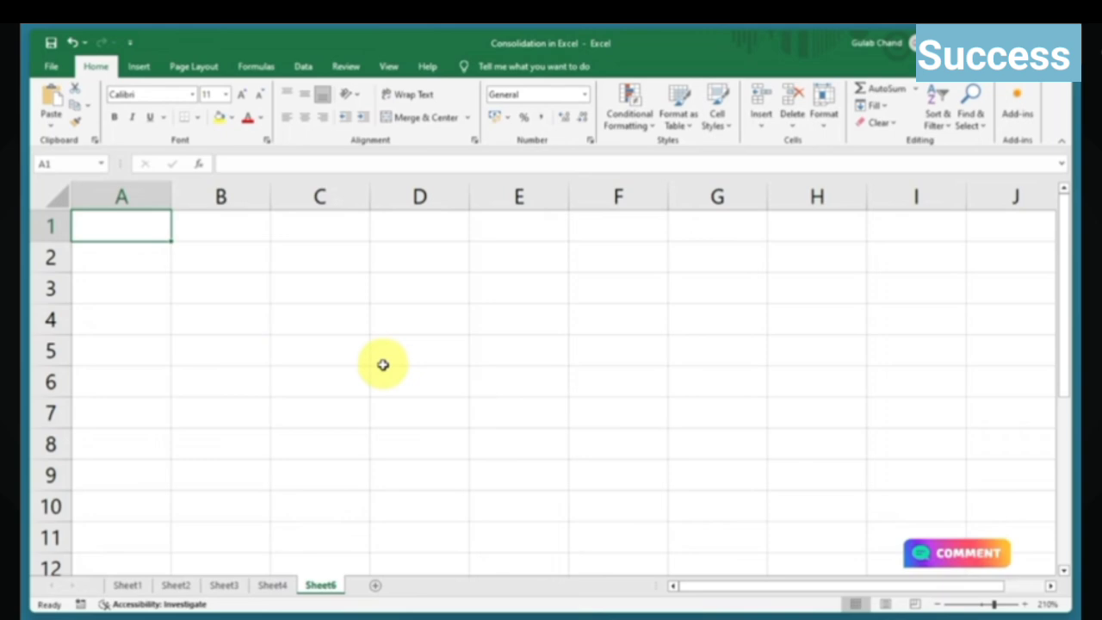
pyautogui.click(303, 68)
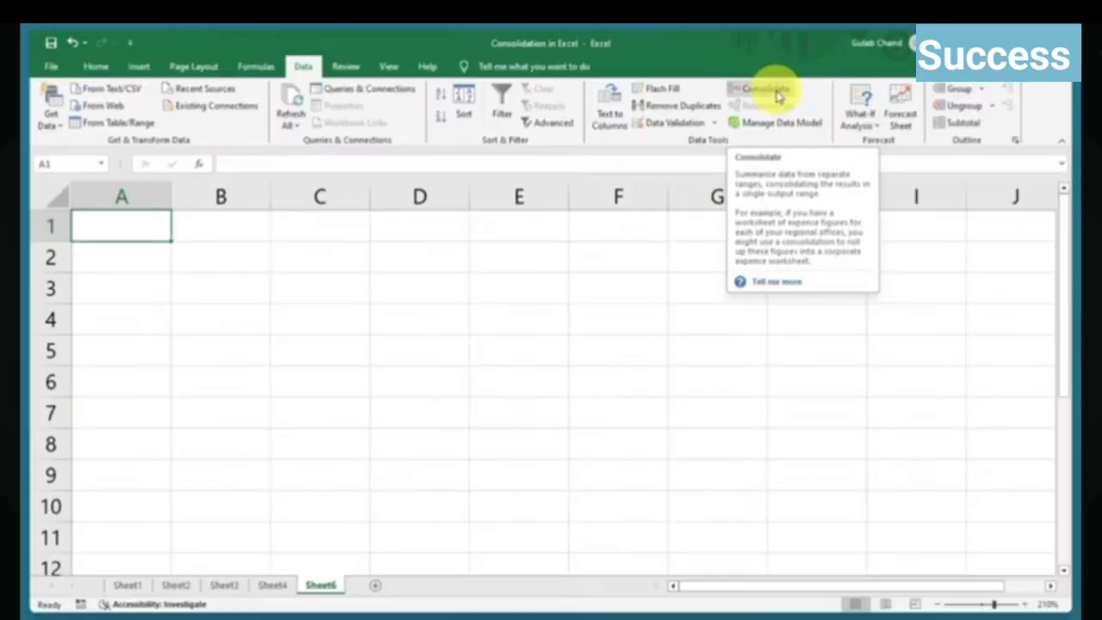
pyautogui.click(777, 97)
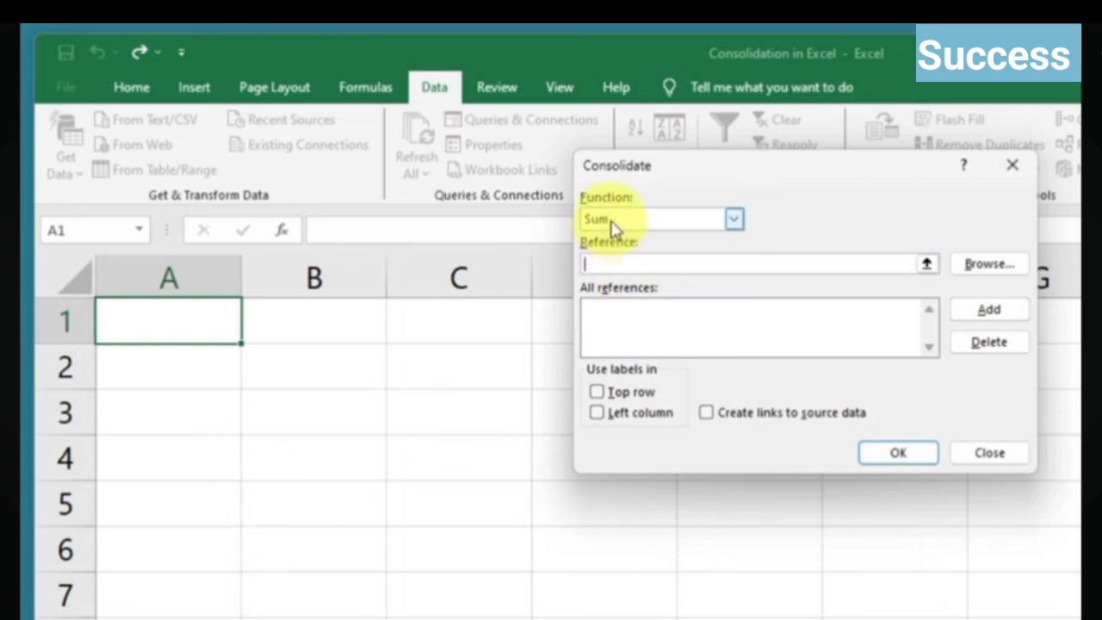
pyautogui.click(734, 220)
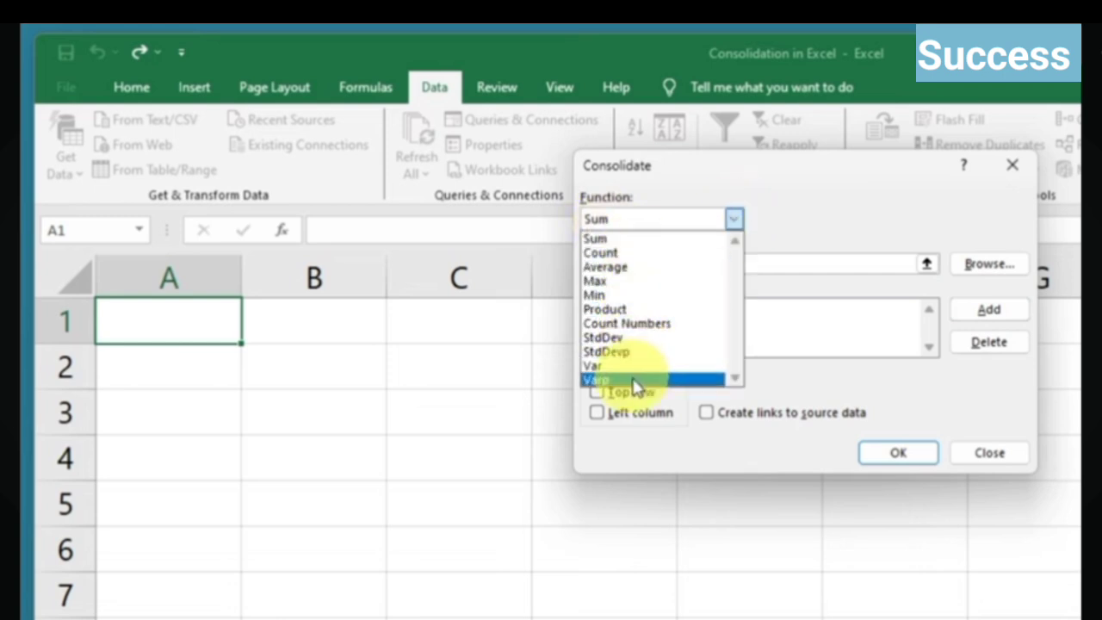
pyautogui.click(606, 243)
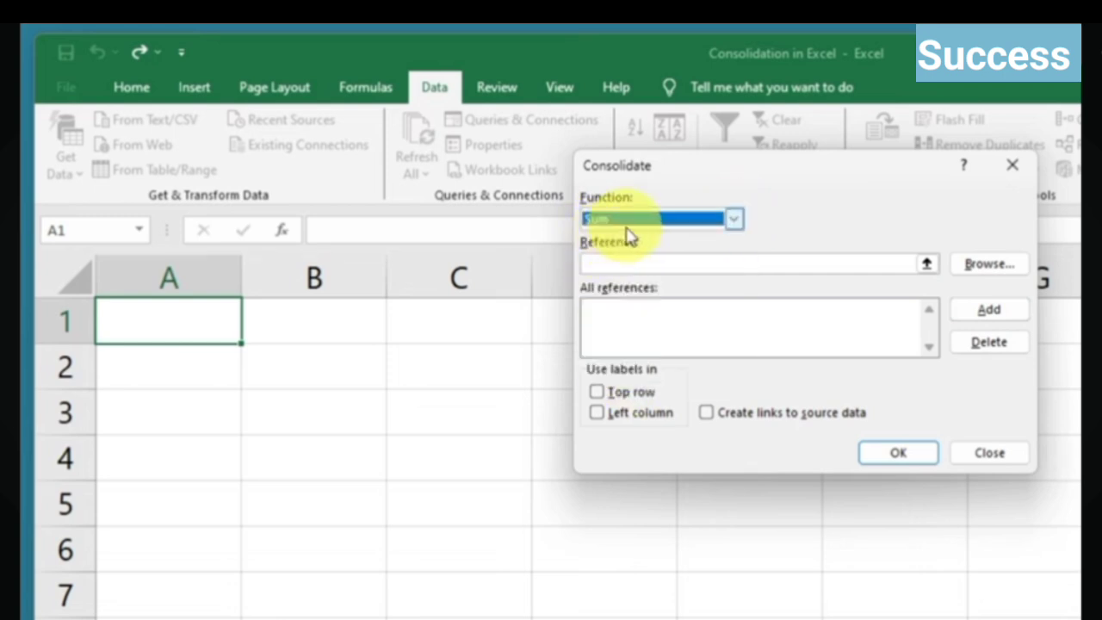
# Step: Add the ranges A2:D11 of Sheet1 and Sheet2 to the consolidation references
pyautogui.click(611, 265)
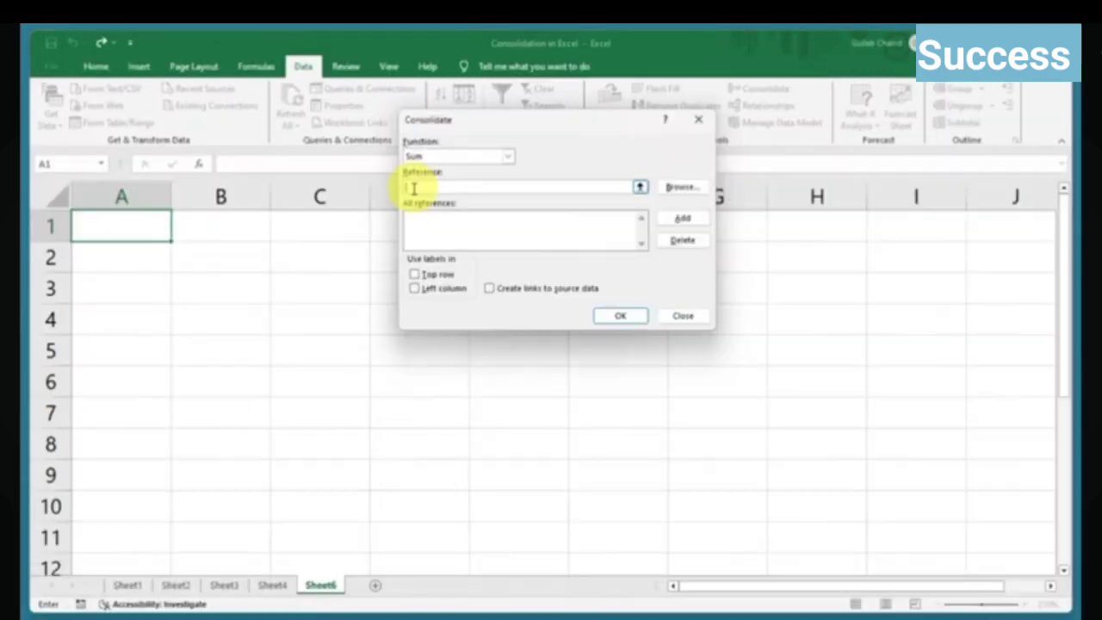
pyautogui.click(127, 585)
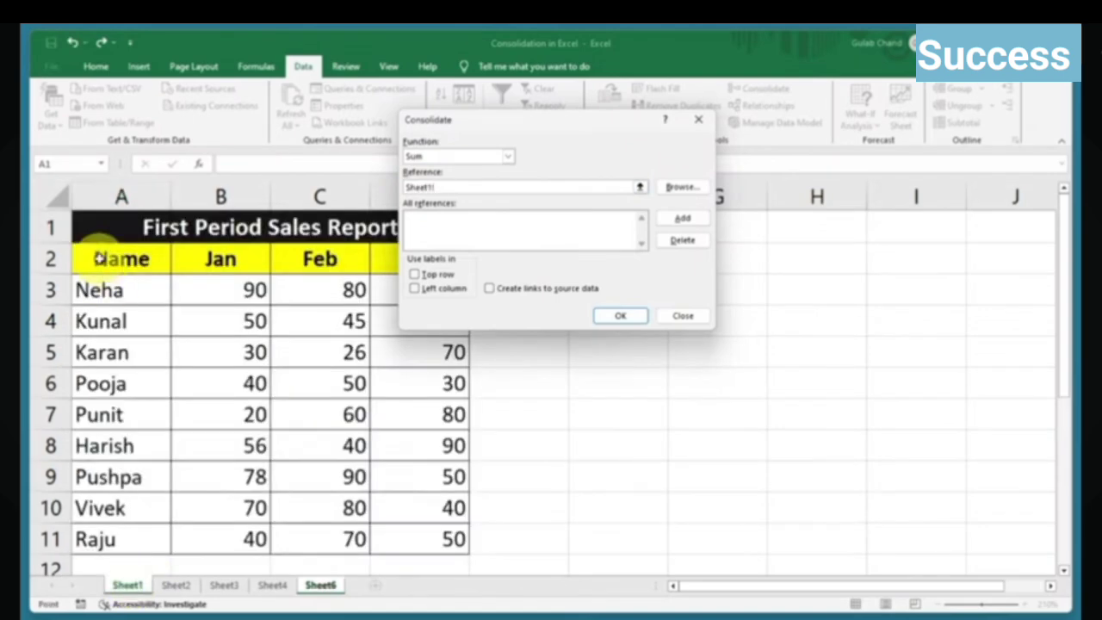
pyautogui.moveTo(91, 255); pyautogui.dragTo(389, 537)
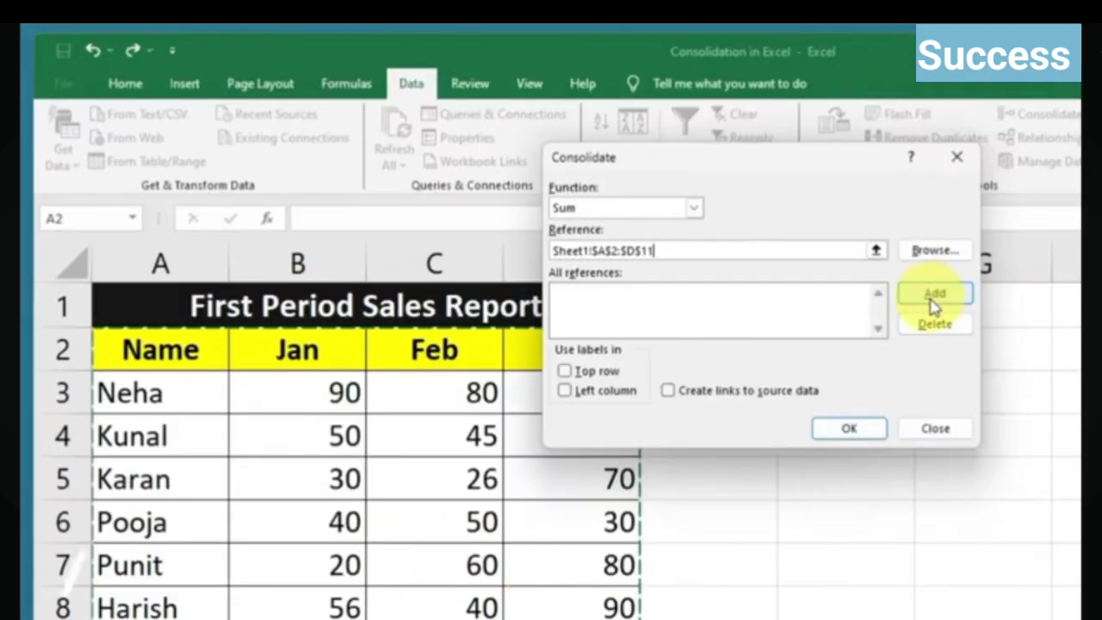
pyautogui.click(933, 297)
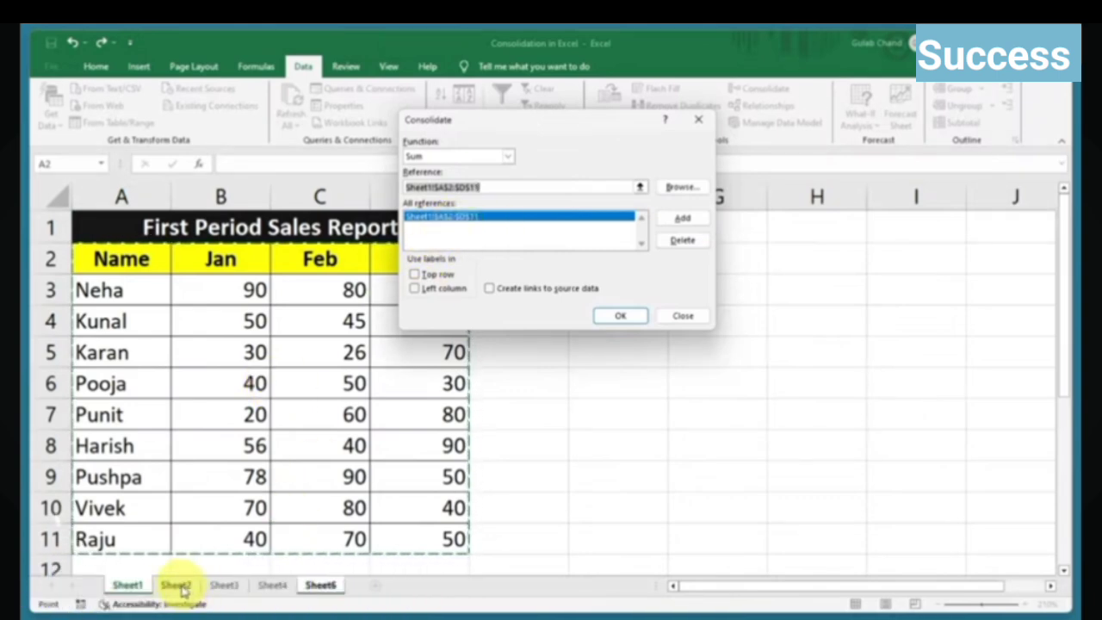
pyautogui.click(178, 585)
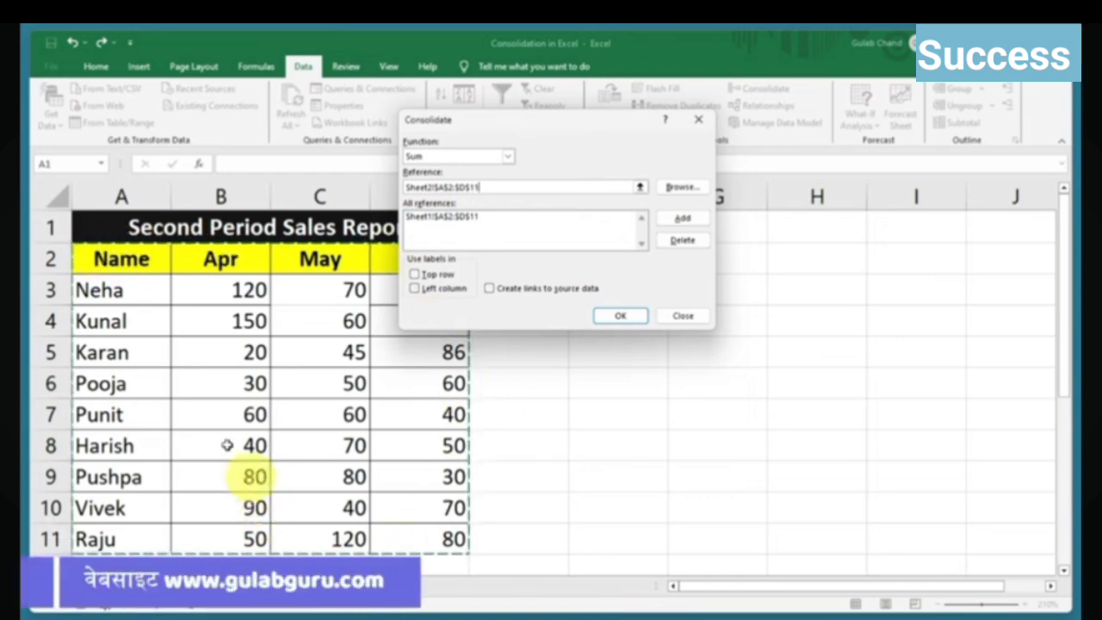
pyautogui.moveTo(111, 263); pyautogui.dragTo(391, 539)
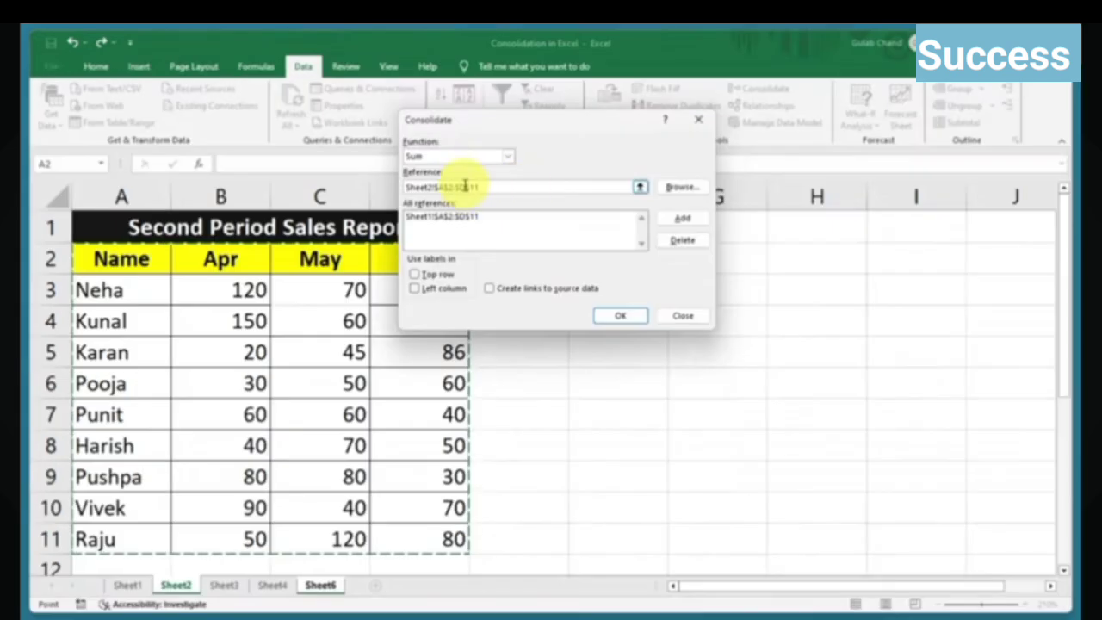
pyautogui.click(683, 220)
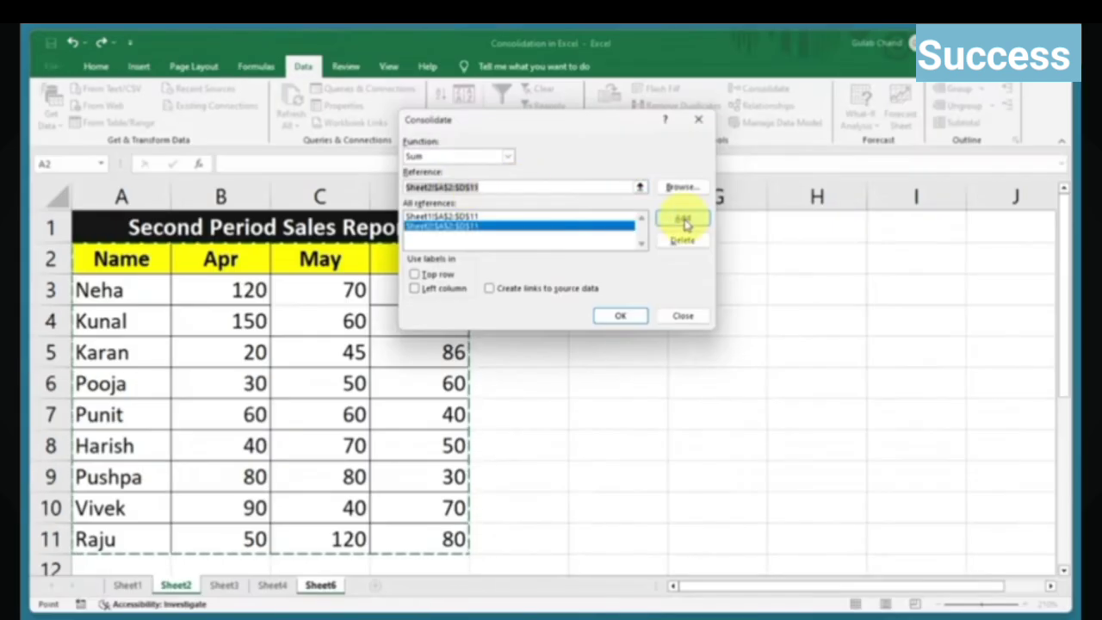
# Step: Add the ranges A2:D11 of Sheet3 and Sheet4 to the consolidation references
pyautogui.click(224, 587)
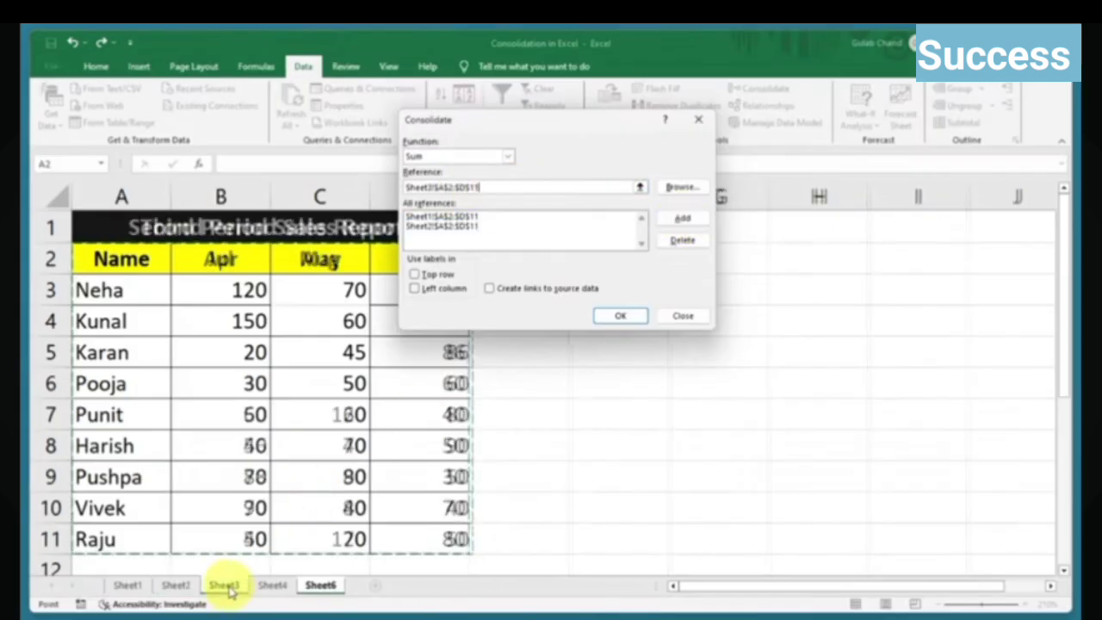
pyautogui.moveTo(98, 258); pyautogui.dragTo(435, 548)
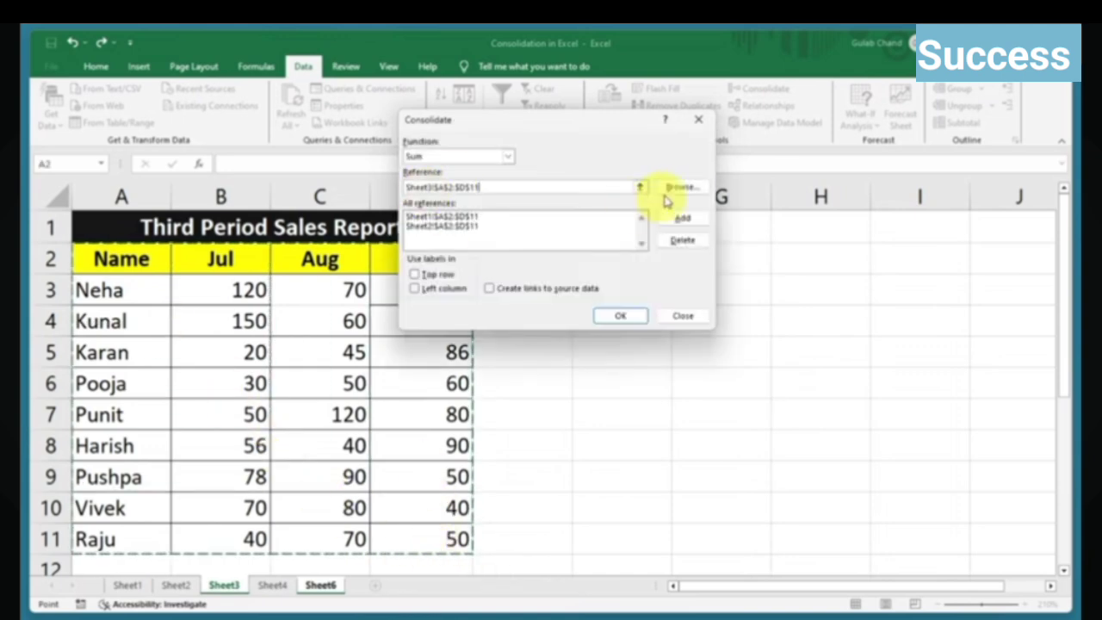
pyautogui.click(683, 221)
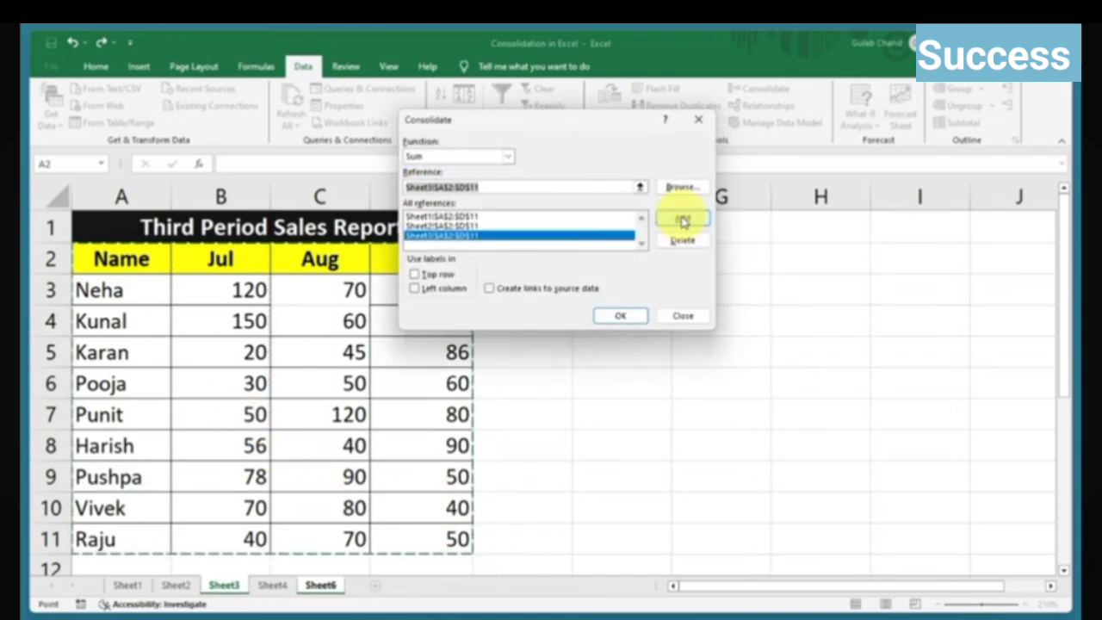
pyautogui.click(272, 586)
pyautogui.moveTo(125, 269); pyautogui.dragTo(414, 527)
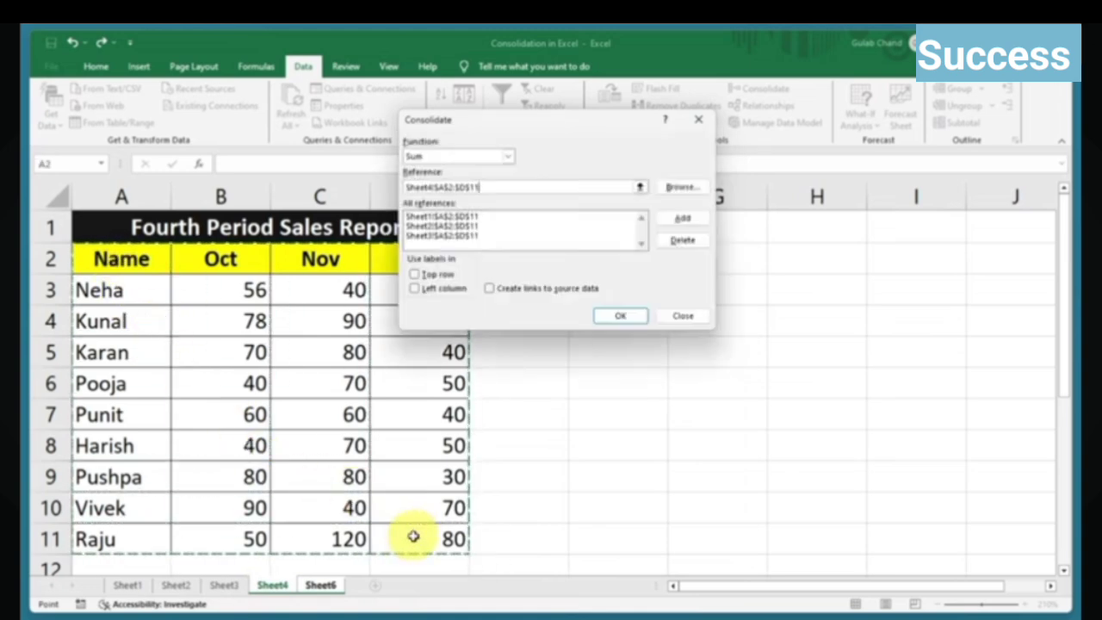
pyautogui.click(679, 220)
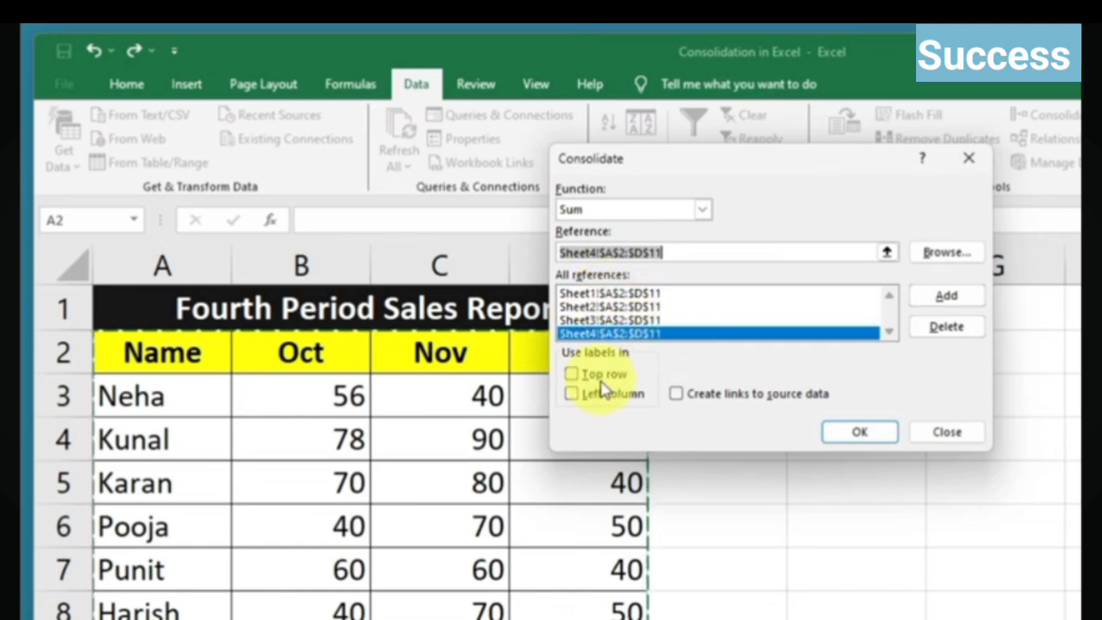
# Step: Set the consolidation to use labels from both the top row and the left column
pyautogui.click(571, 376)
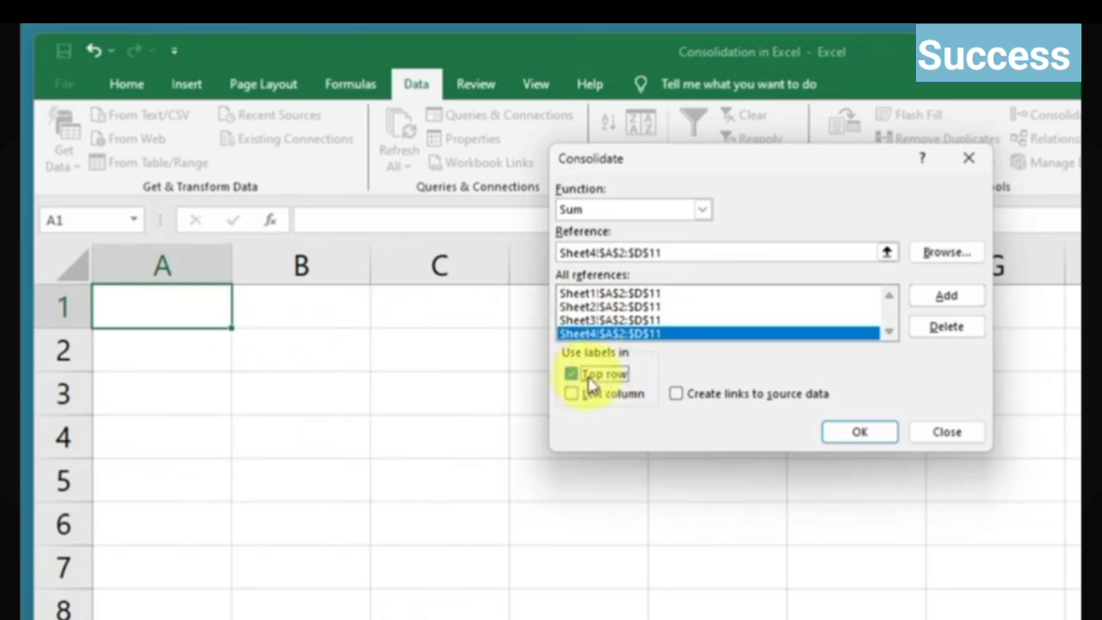
pyautogui.click(571, 394)
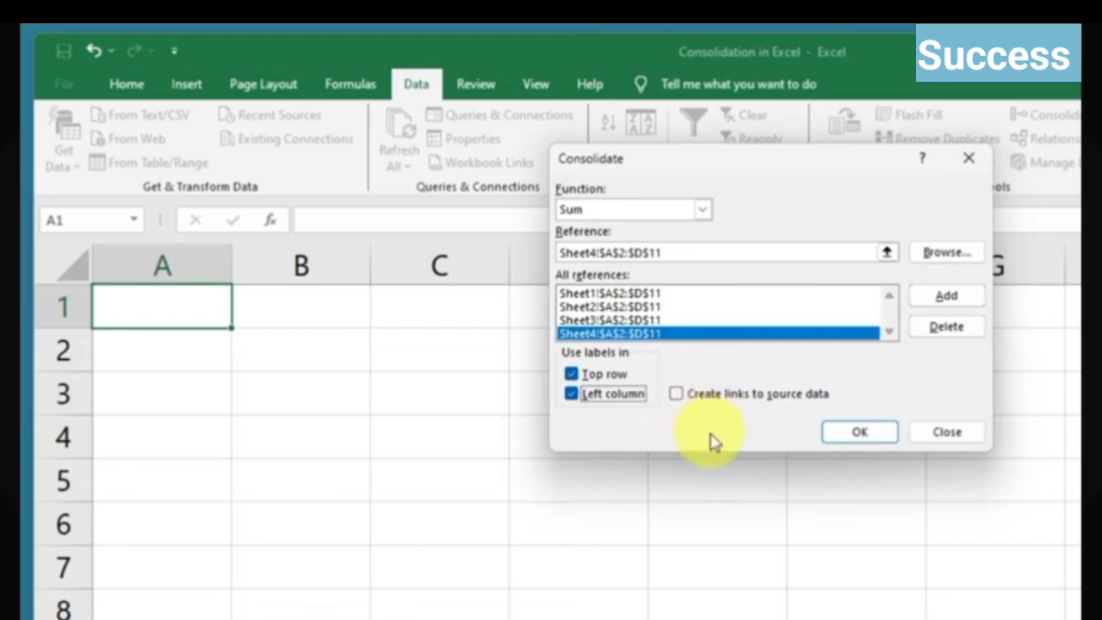
# Step: Run the consolidation and compare the summary on Sheet6 with the source reports on Sheet1 to Sheet4
pyautogui.click(858, 437)
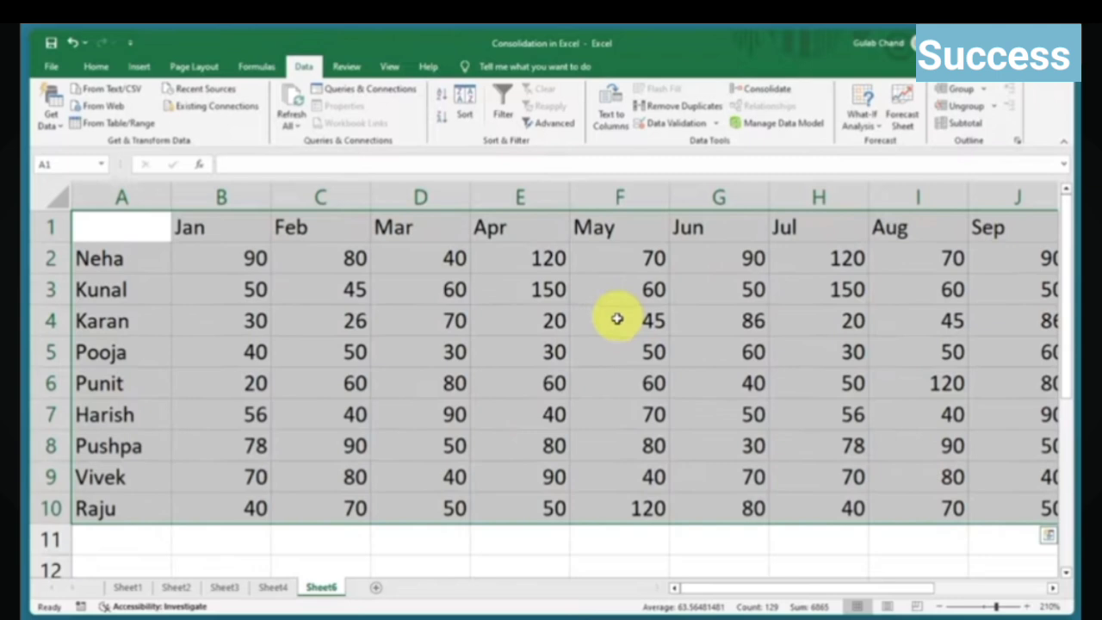
pyautogui.click(128, 588)
pyautogui.click(175, 588)
pyautogui.click(224, 587)
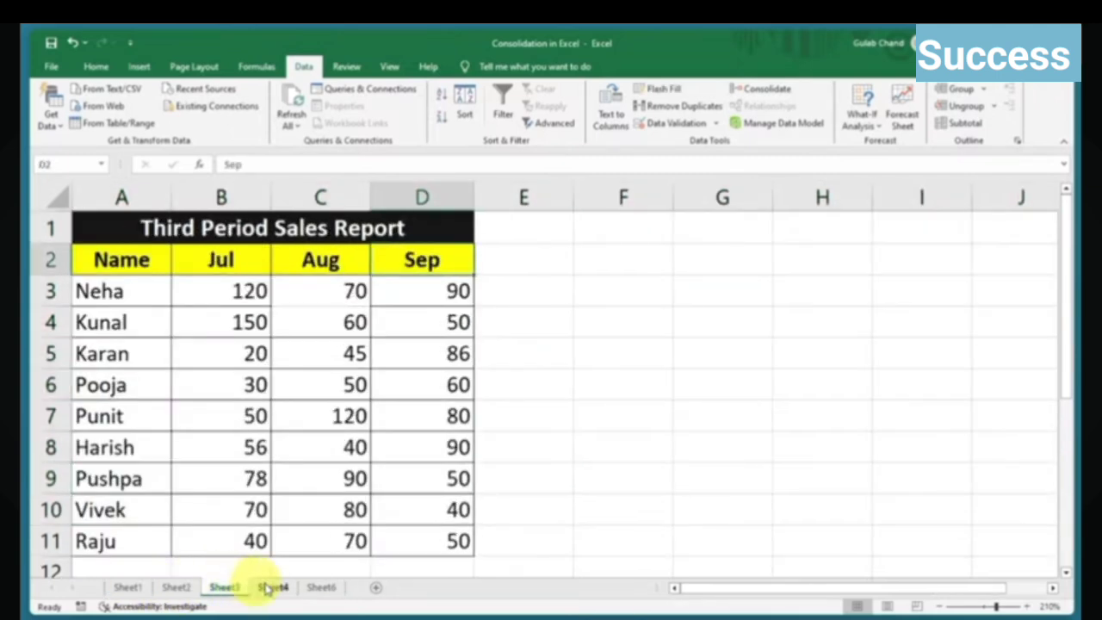
pyautogui.click(272, 587)
pyautogui.moveTo(106, 258); pyautogui.dragTo(410, 561)
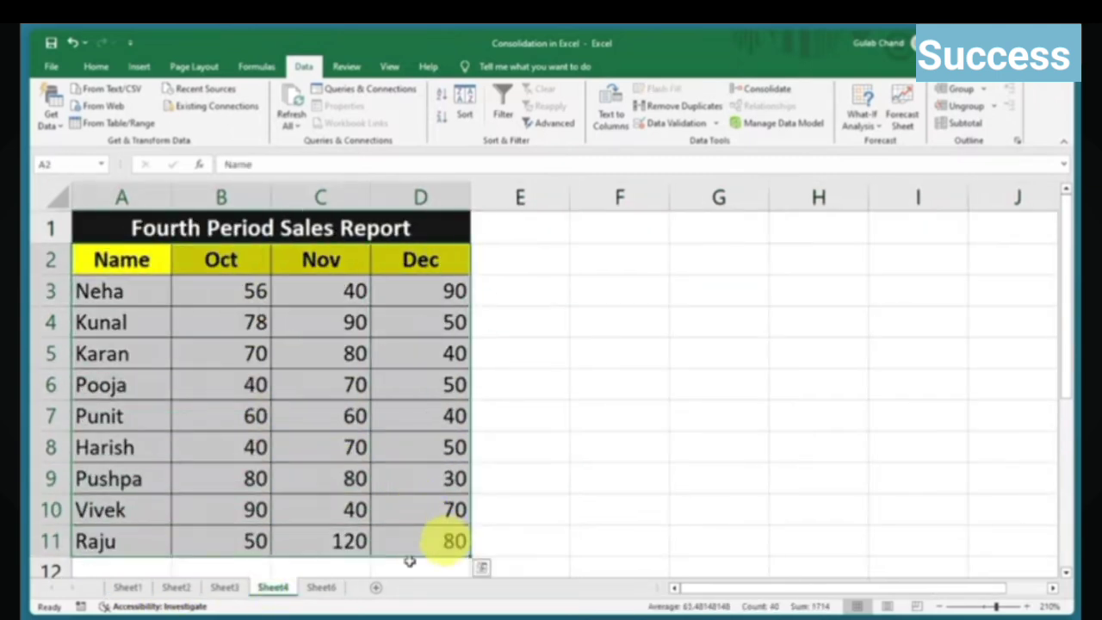
pyautogui.click(320, 587)
pyautogui.click(447, 352)
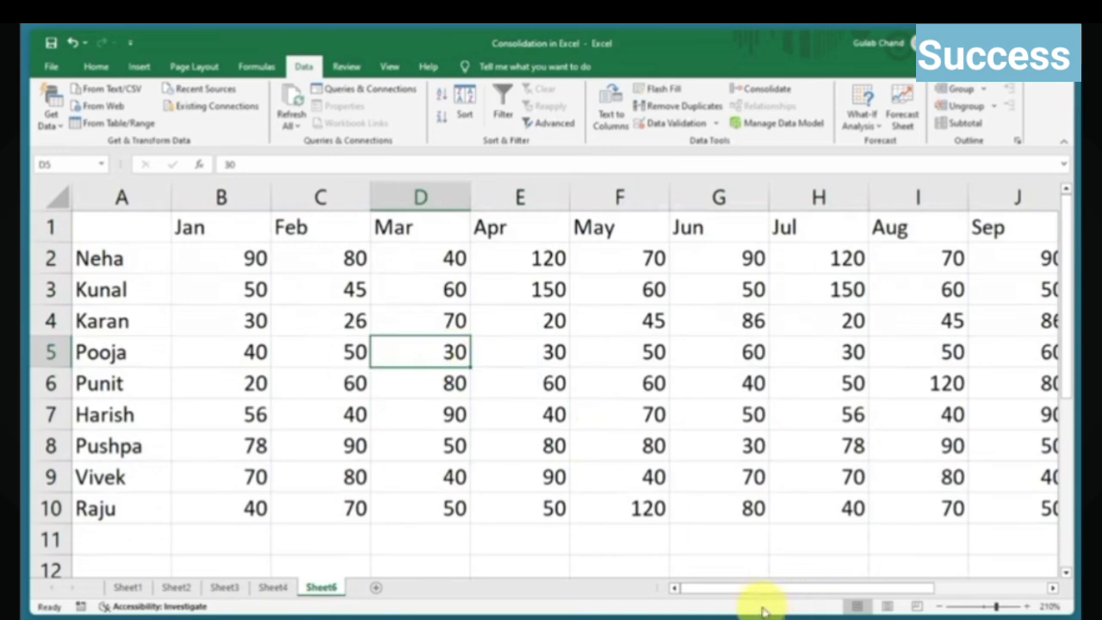
# Step: Examine the consolidated monthly sales figures on Sheet6, including the labels in the top row and left column
pyautogui.moveTo(764, 590)
pyautogui.mouseDown()
pyautogui.moveTo(922, 585)
pyautogui.moveTo(763, 590)
pyautogui.mouseUp()
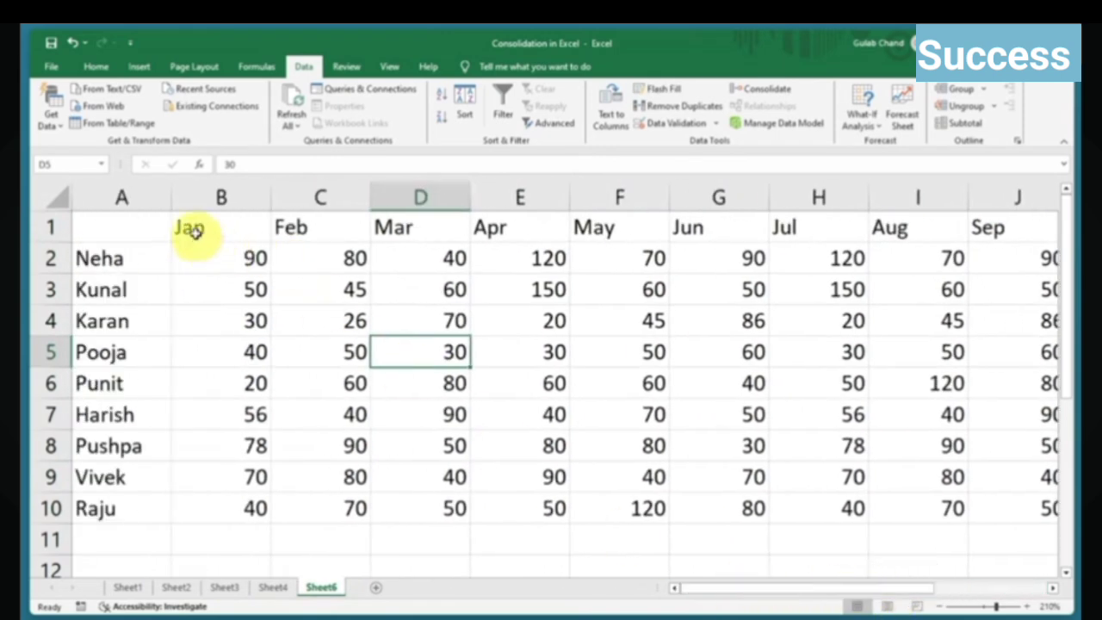
pyautogui.click(193, 228)
pyautogui.moveTo(207, 248); pyautogui.dragTo(810, 509)
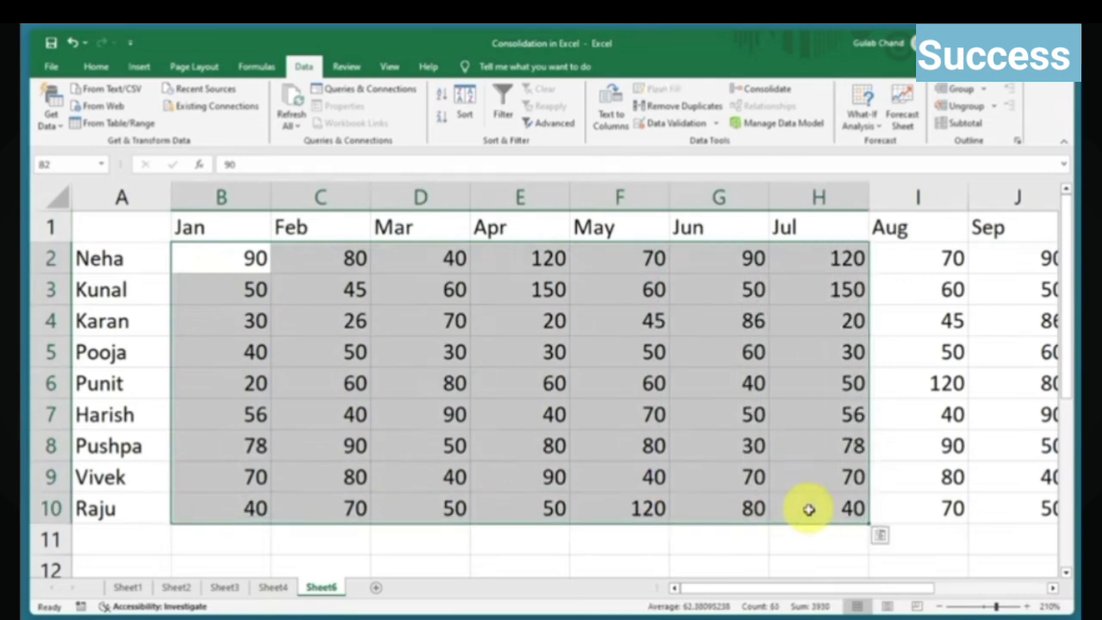
pyautogui.moveTo(775, 592)
pyautogui.mouseDown()
pyautogui.moveTo(935, 586)
pyautogui.moveTo(763, 593)
pyautogui.mouseUp()
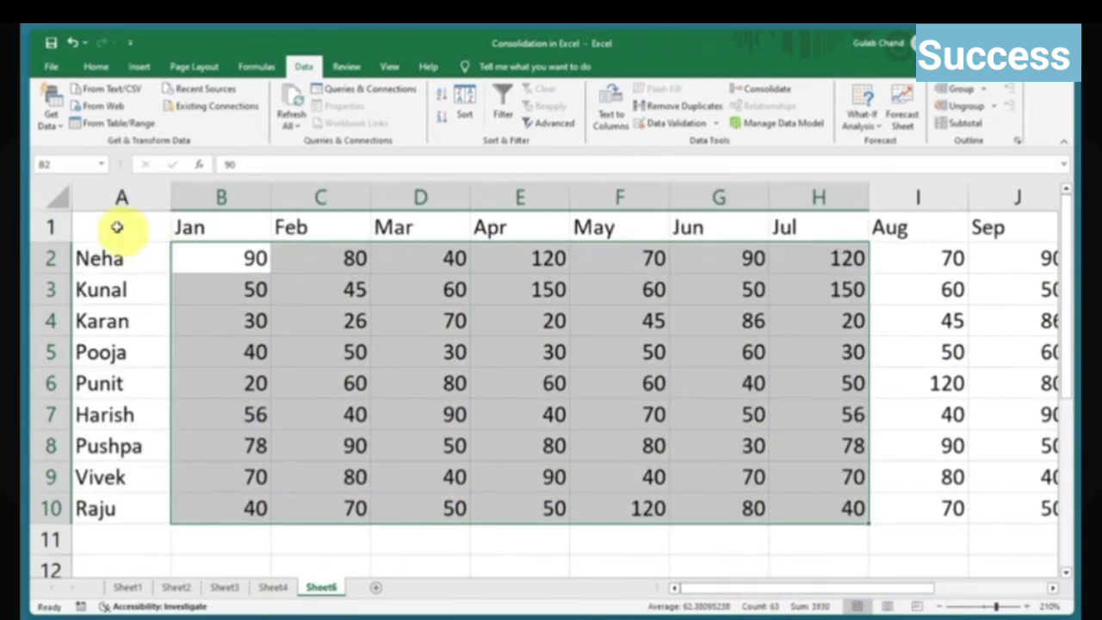
pyautogui.moveTo(117, 227); pyautogui.dragTo(847, 497)
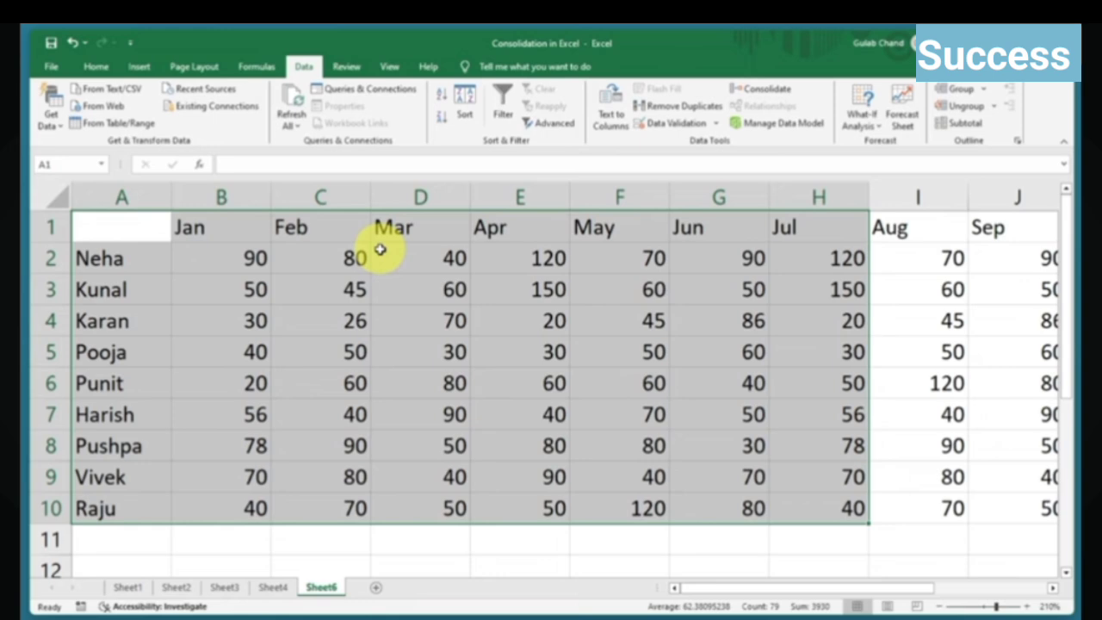
pyautogui.click(398, 355)
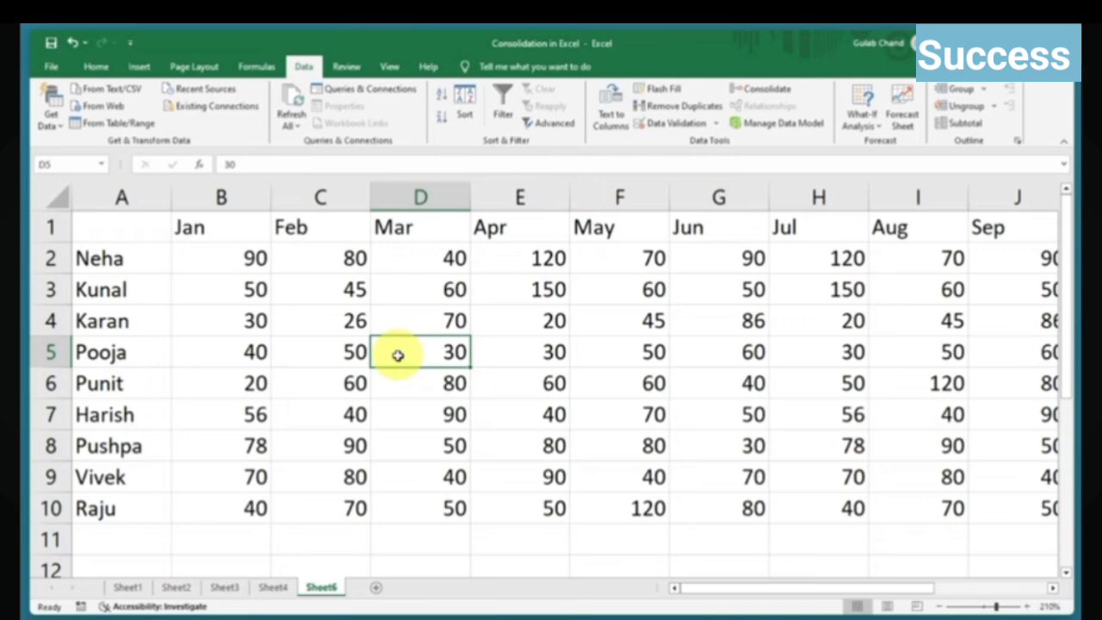
pyautogui.moveTo(210, 230); pyautogui.dragTo(218, 289)
pyautogui.click(227, 259)
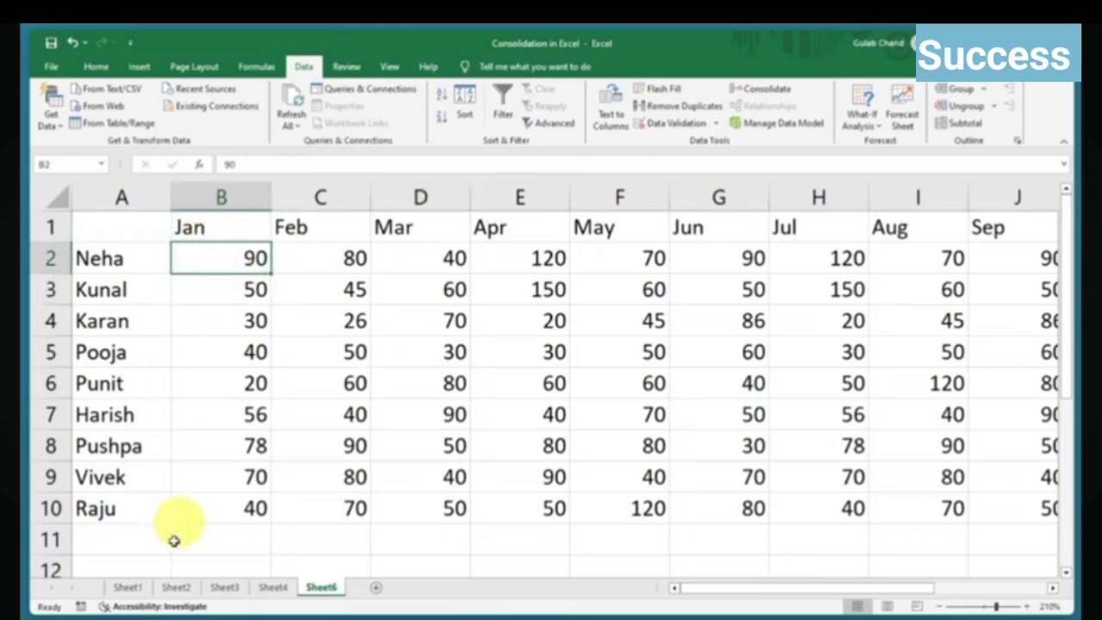
# Step: Set the Jan sales value in cell B3 of Sheet1 to 120
pyautogui.click(127, 586)
pyautogui.click(236, 290)
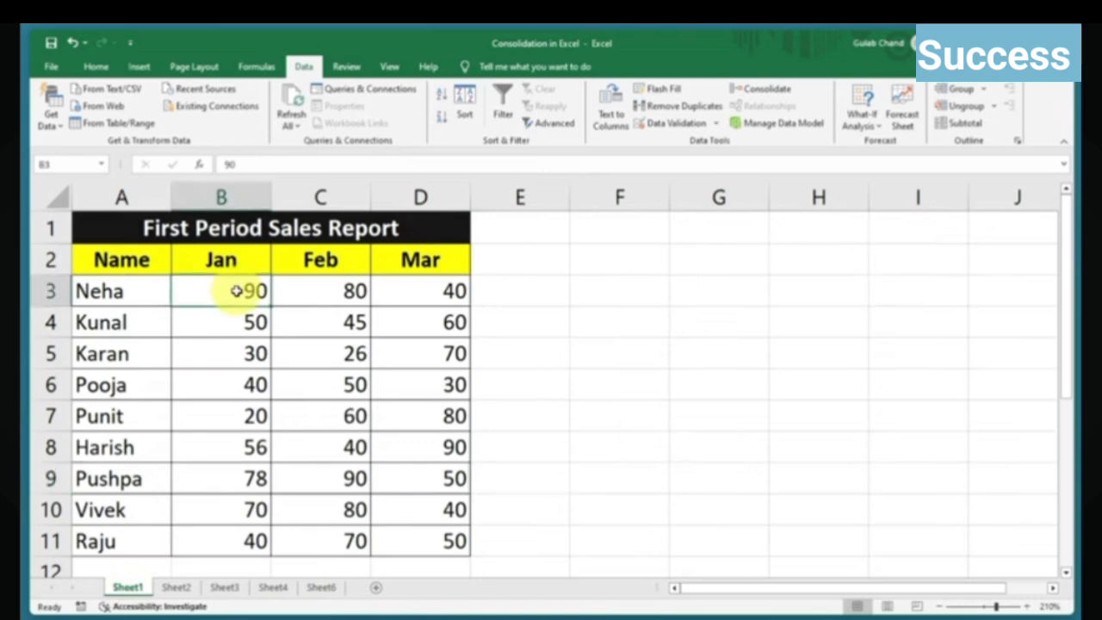
pyautogui.write('12')
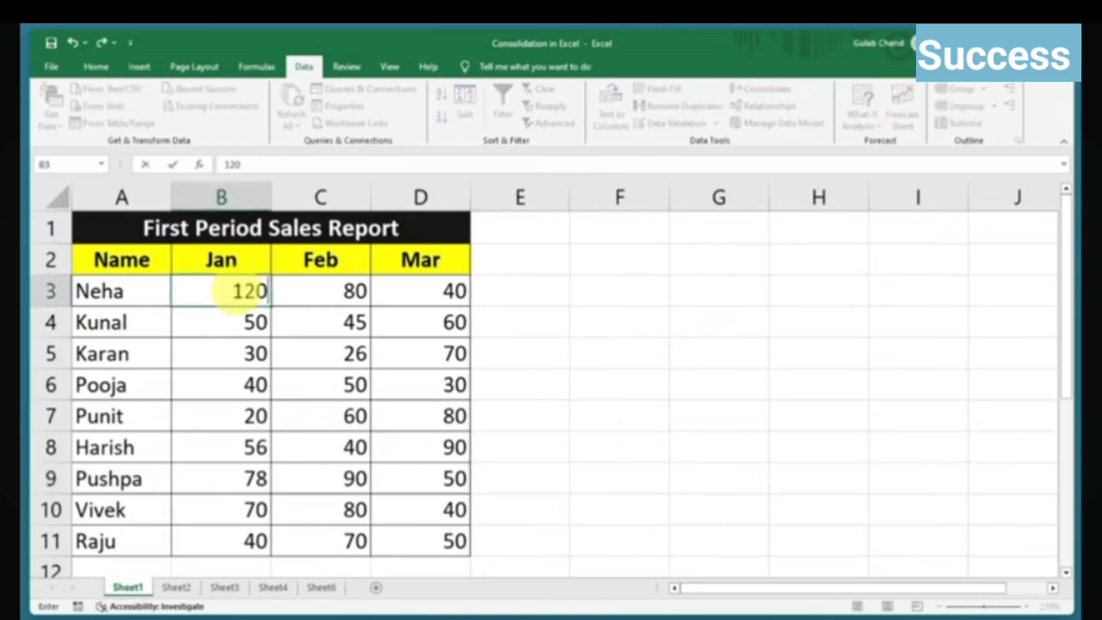
pyautogui.write('0')
pyautogui.click(585, 392)
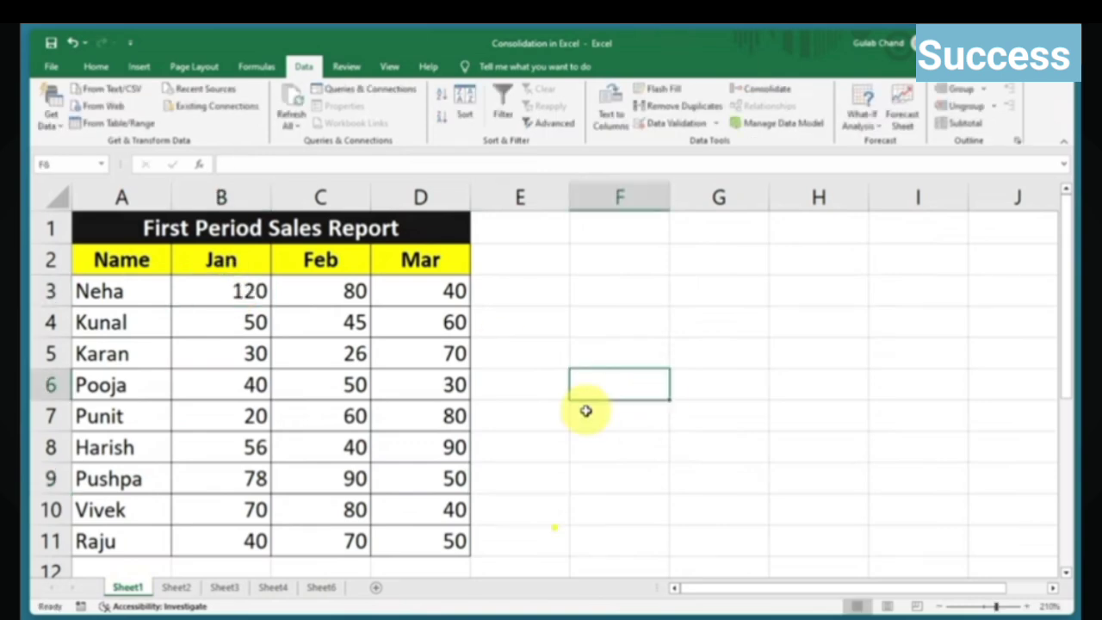
# Step: Compare the Jan value in cell B2 of the Sheet6 summary with its source in cell B3 of Sheet1
pyautogui.click(321, 587)
pyautogui.click(283, 353)
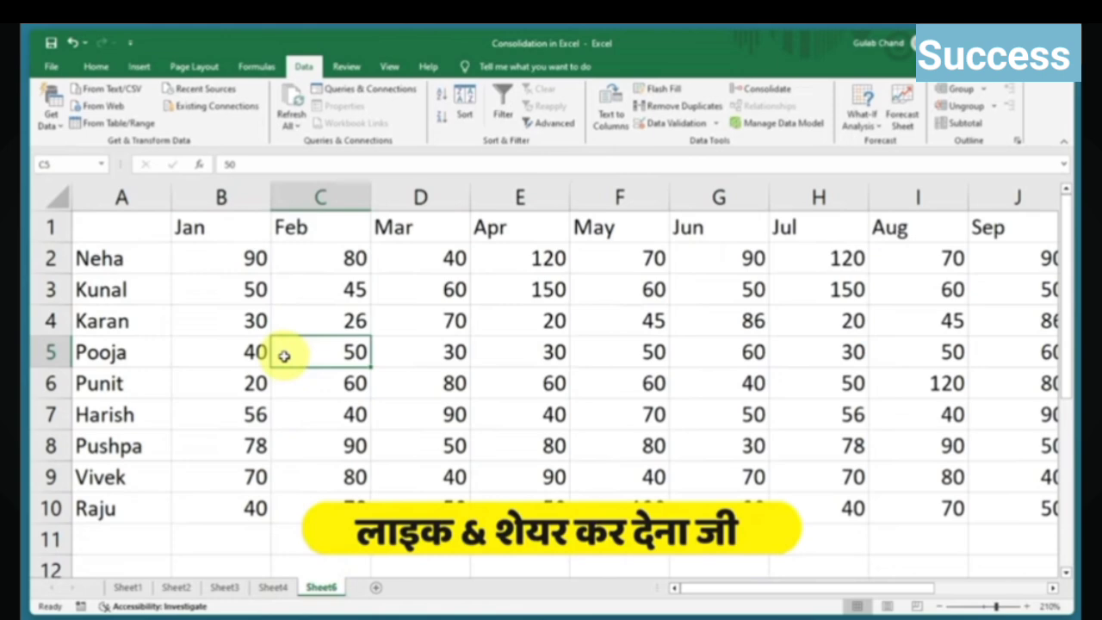
pyautogui.click(231, 257)
pyautogui.click(128, 587)
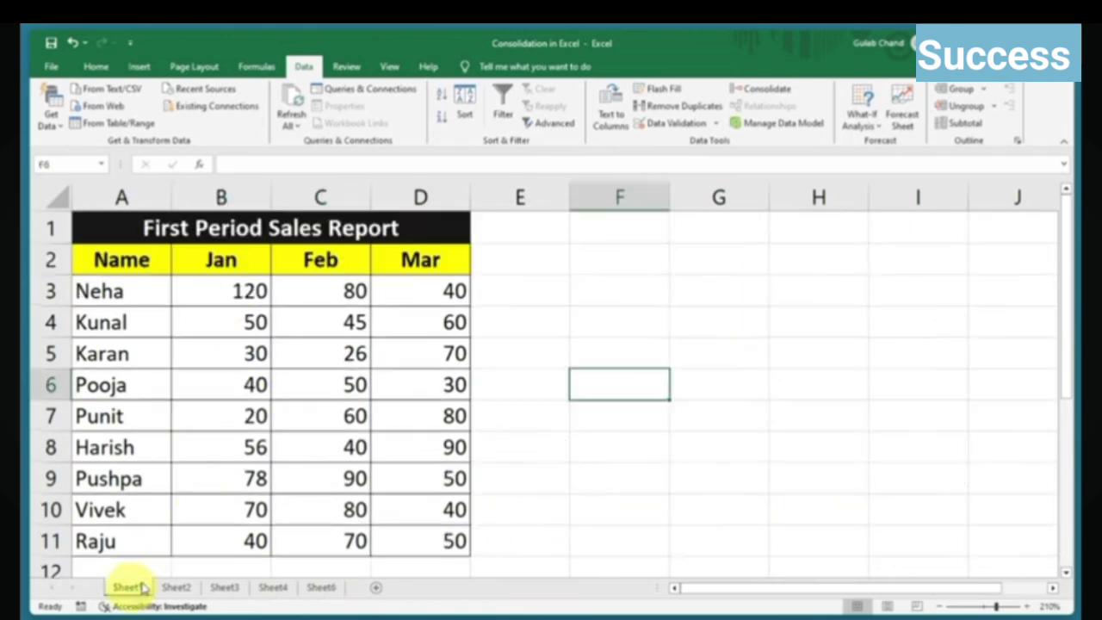
pyautogui.click(230, 293)
pyautogui.click(320, 587)
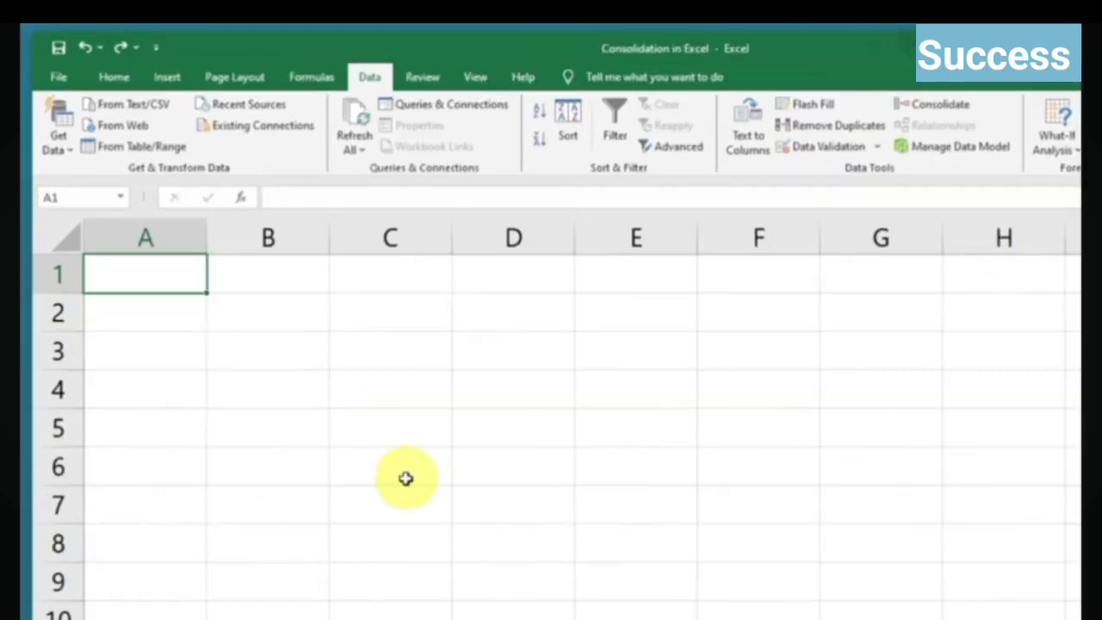
# Step: Start Consolidate again at A1 of the empty Sheet6, delete all four existing references and clear the Top row and Left column label options
pyautogui.click(954, 109)
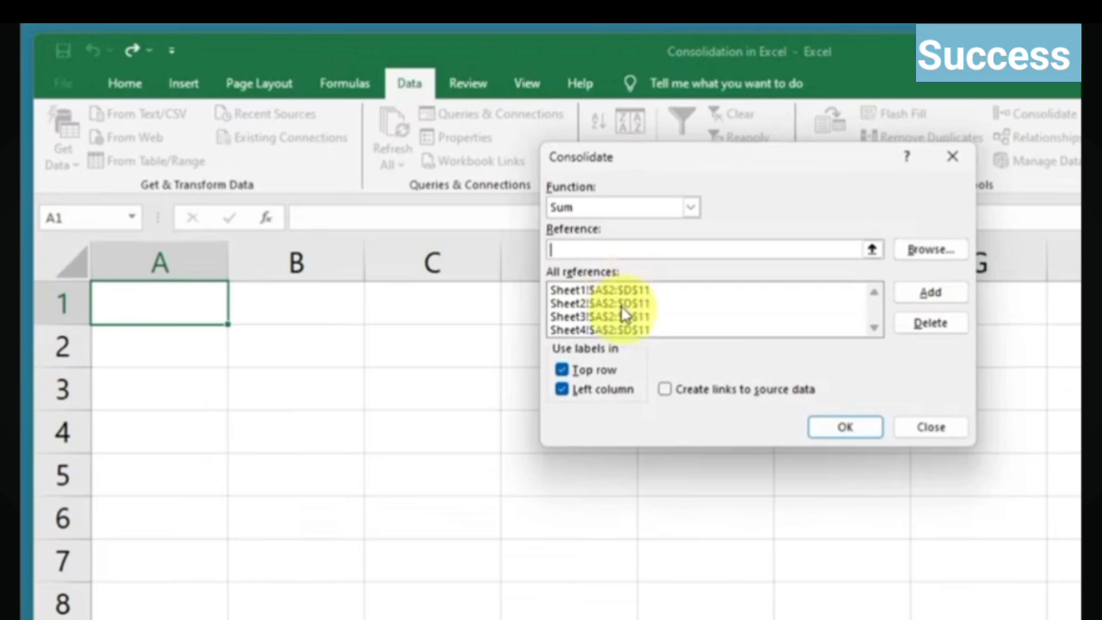
pyautogui.click(559, 262)
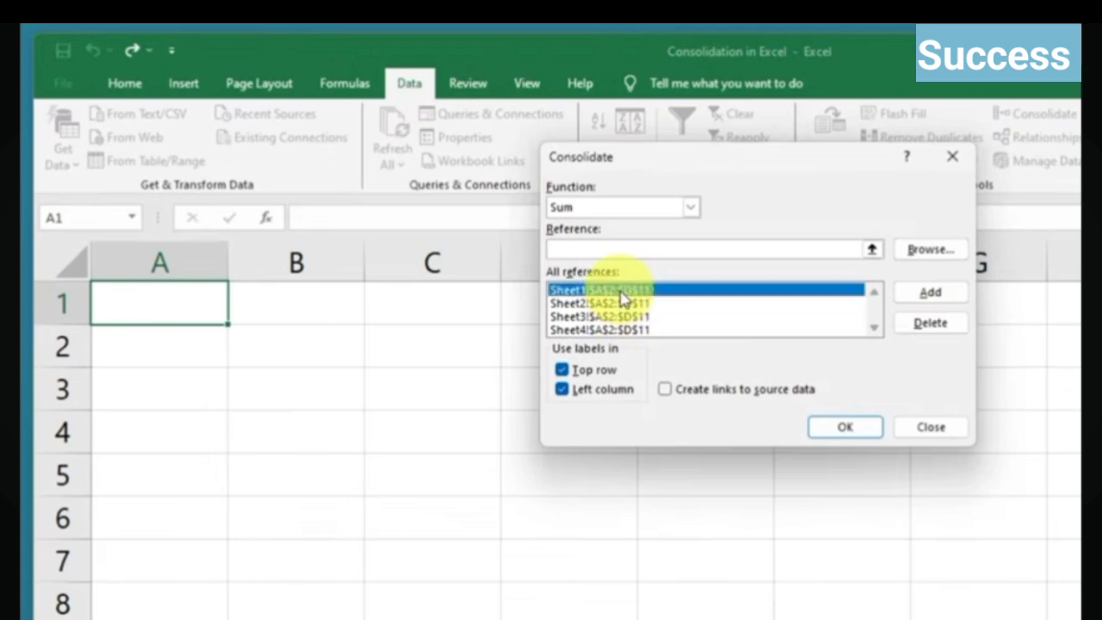
pyautogui.click(902, 327)
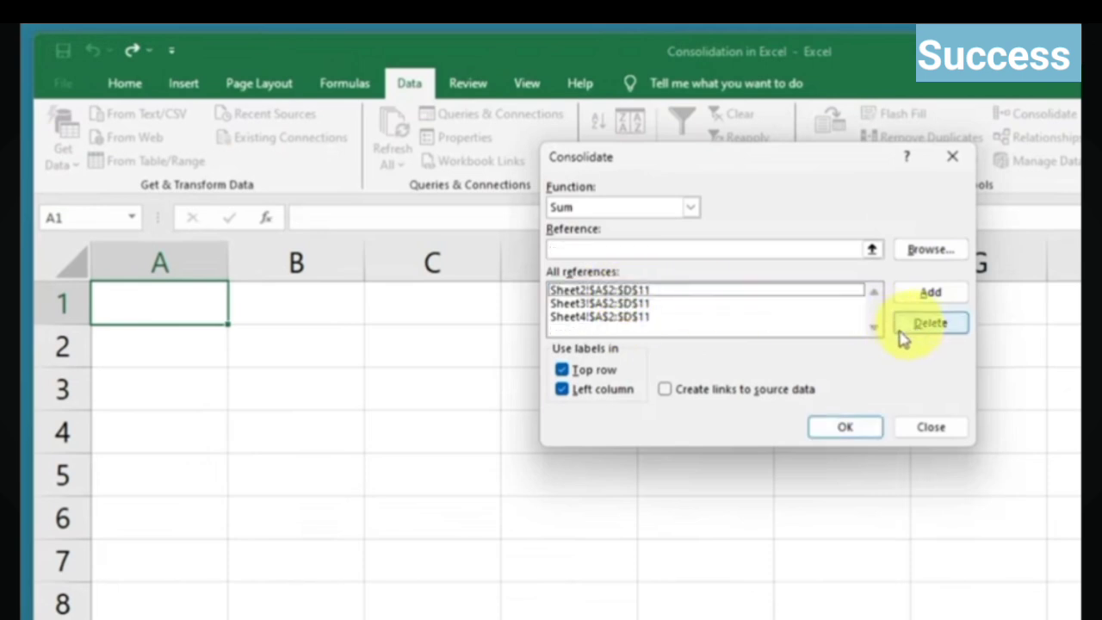
pyautogui.click(629, 293)
pyautogui.click(922, 327)
pyautogui.click(615, 291)
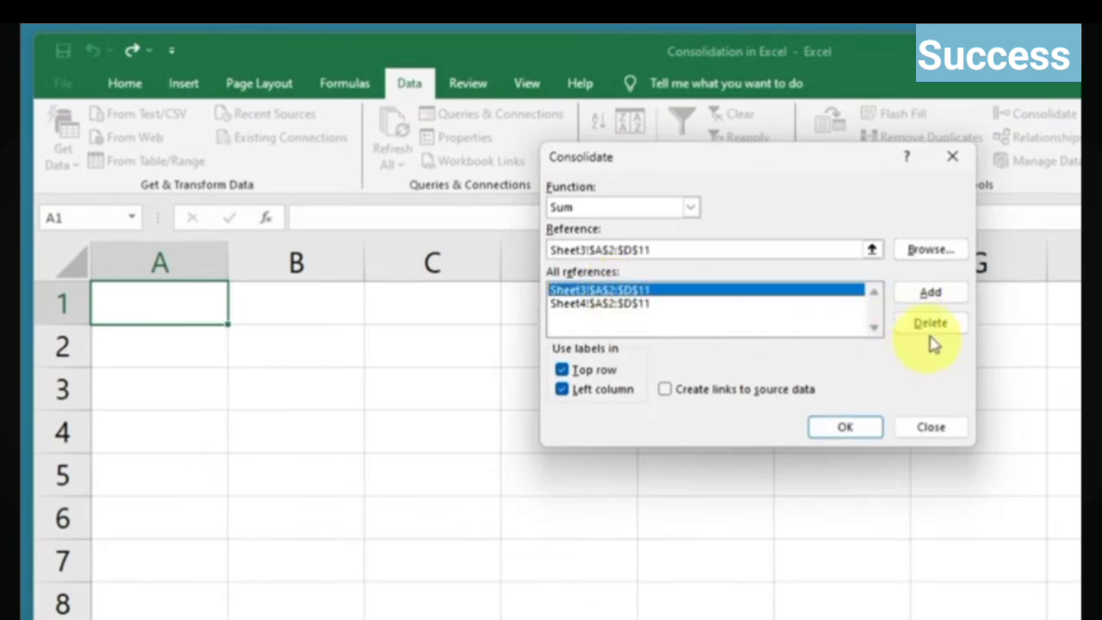
pyautogui.click(932, 336)
pyautogui.click(652, 294)
pyautogui.click(938, 330)
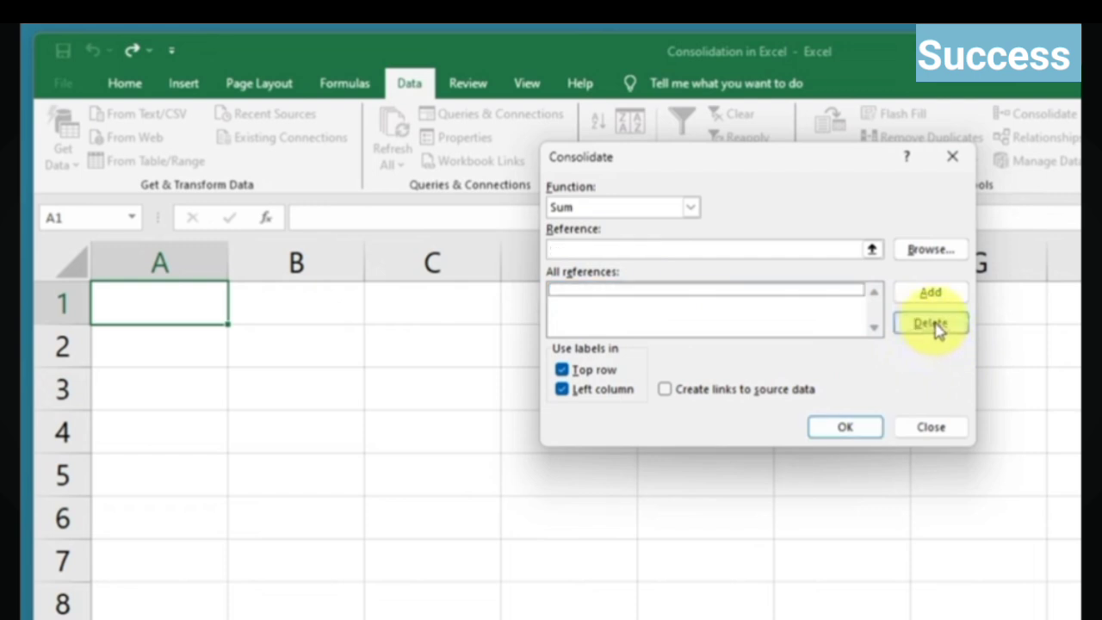
pyautogui.click(564, 369)
pyautogui.click(598, 390)
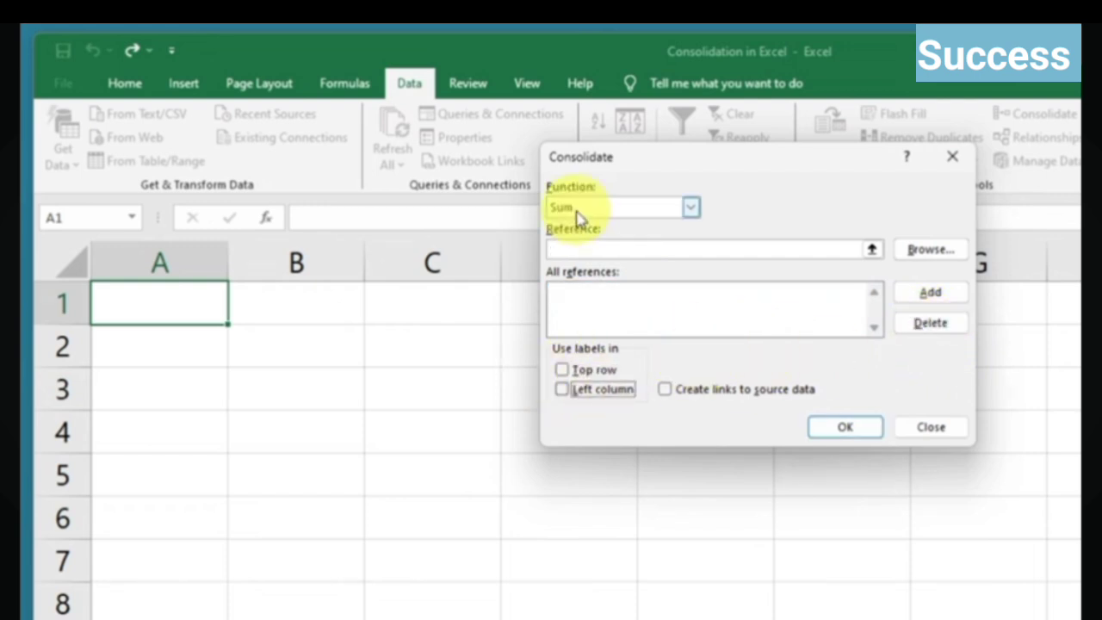
# Step: Add the ranges A2:D11 of Sheet1 and Sheet2 as references for the new consolidation
pyautogui.click(574, 249)
pyautogui.click(335, 618)
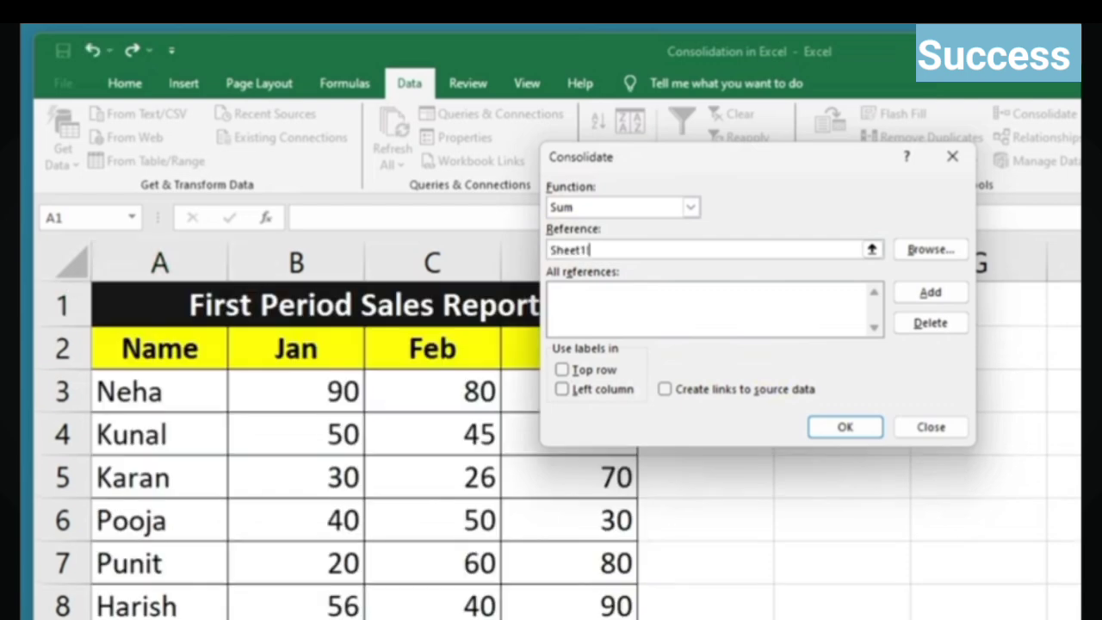
pyautogui.moveTo(128, 352); pyautogui.dragTo(569, 619)
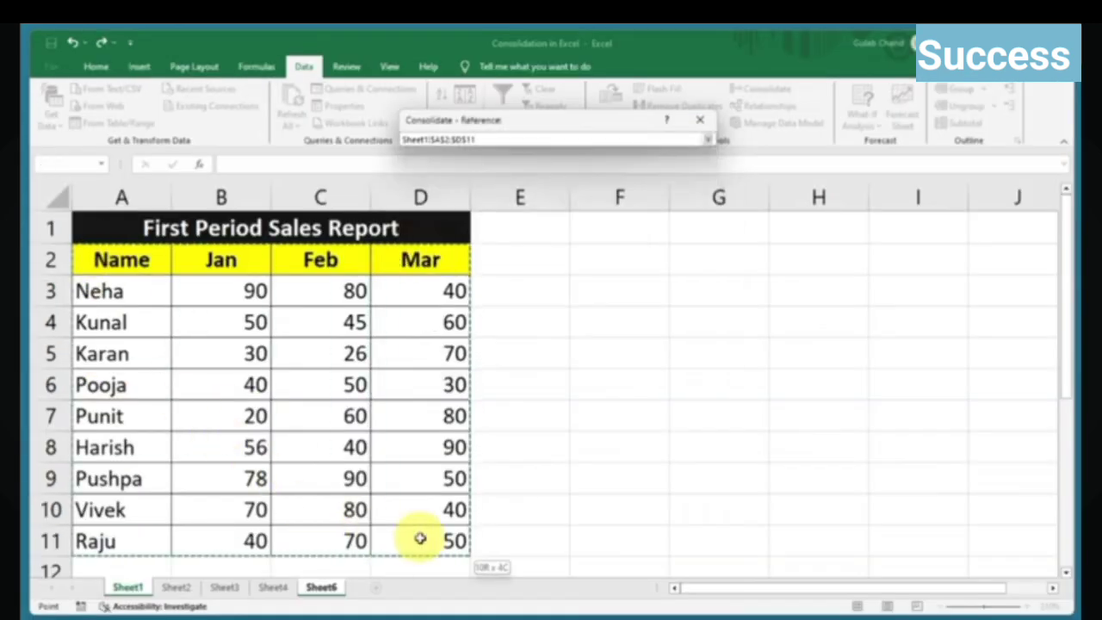
pyautogui.moveTo(420, 538); pyautogui.dragTo(419, 538)
pyautogui.click(683, 219)
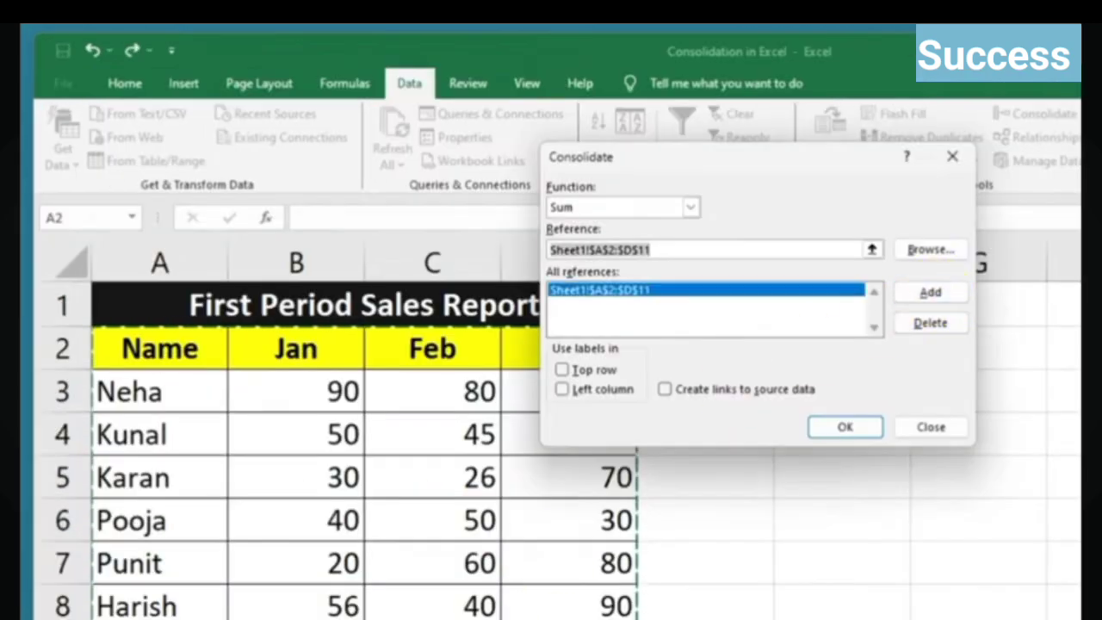
pyautogui.click(207, 618)
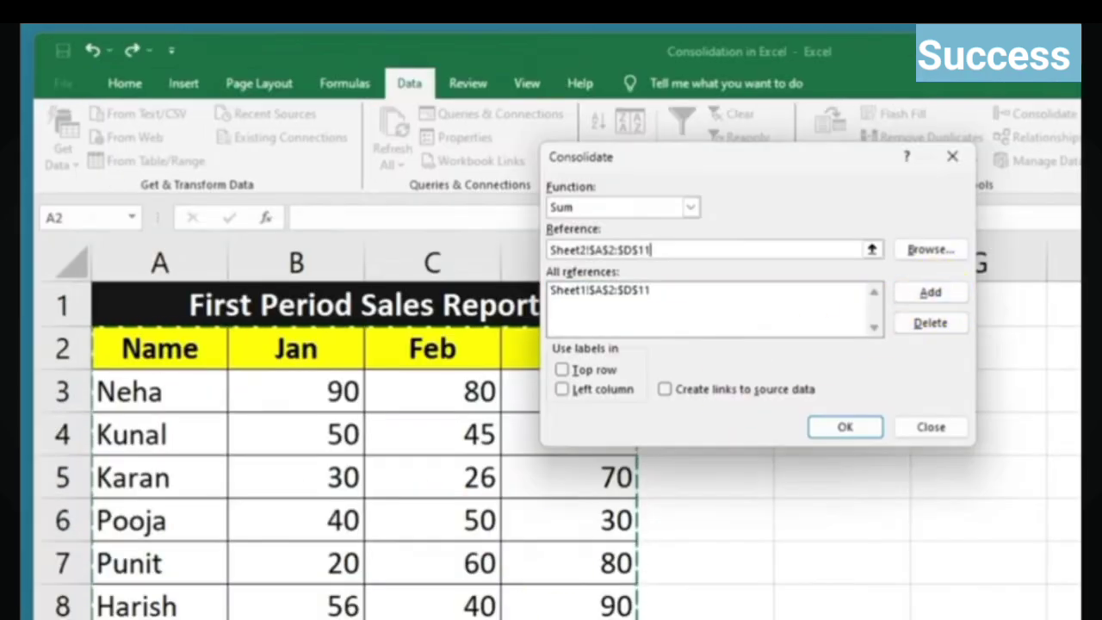
pyautogui.click(932, 294)
# Step: Add the ranges A2:D11 of Sheet3 and Sheet4 as references for the new consolidation
pyautogui.click(267, 618)
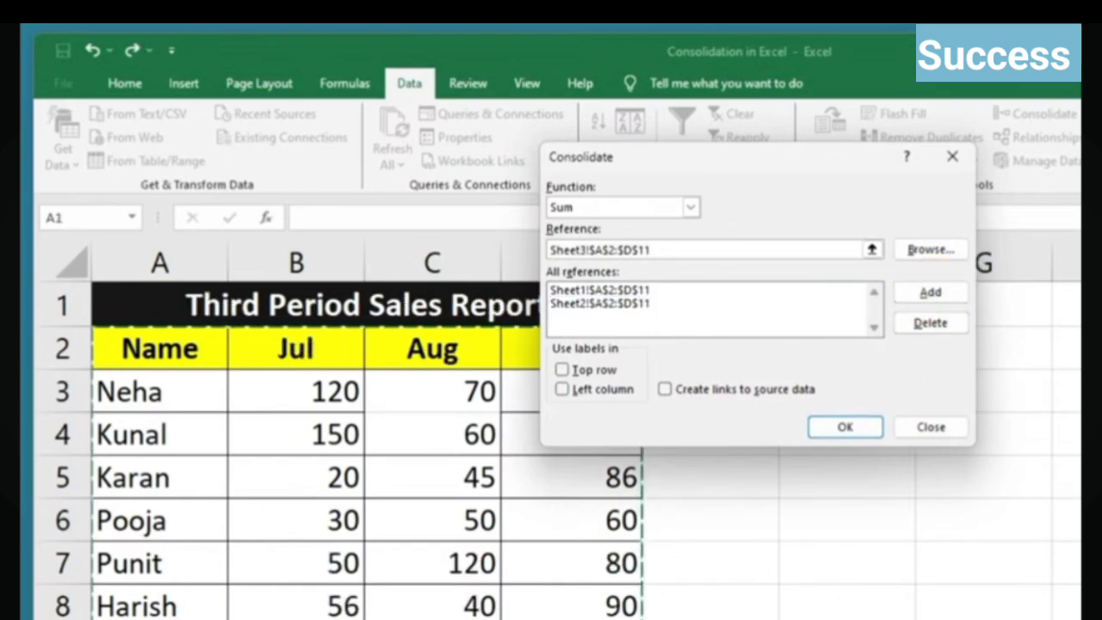
pyautogui.click(933, 296)
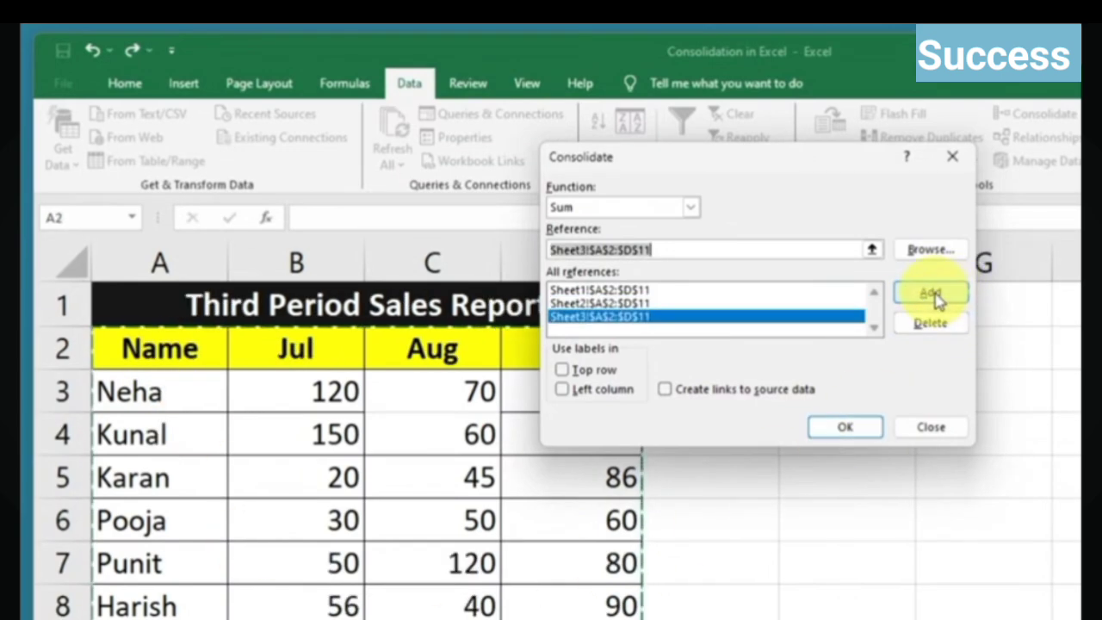
pyautogui.click(327, 618)
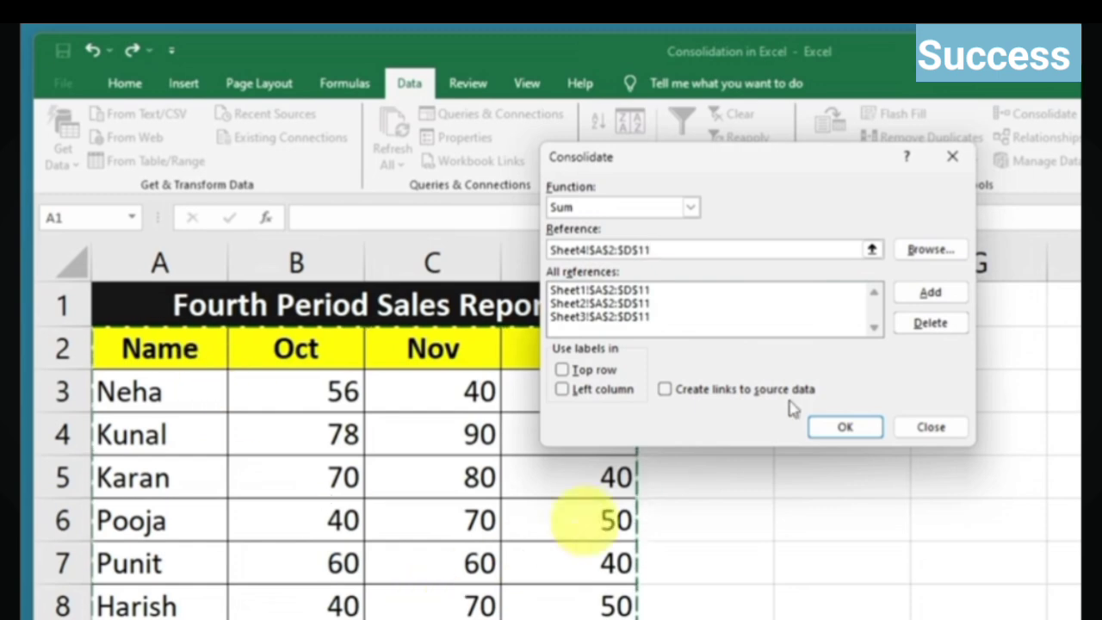
pyautogui.click(947, 295)
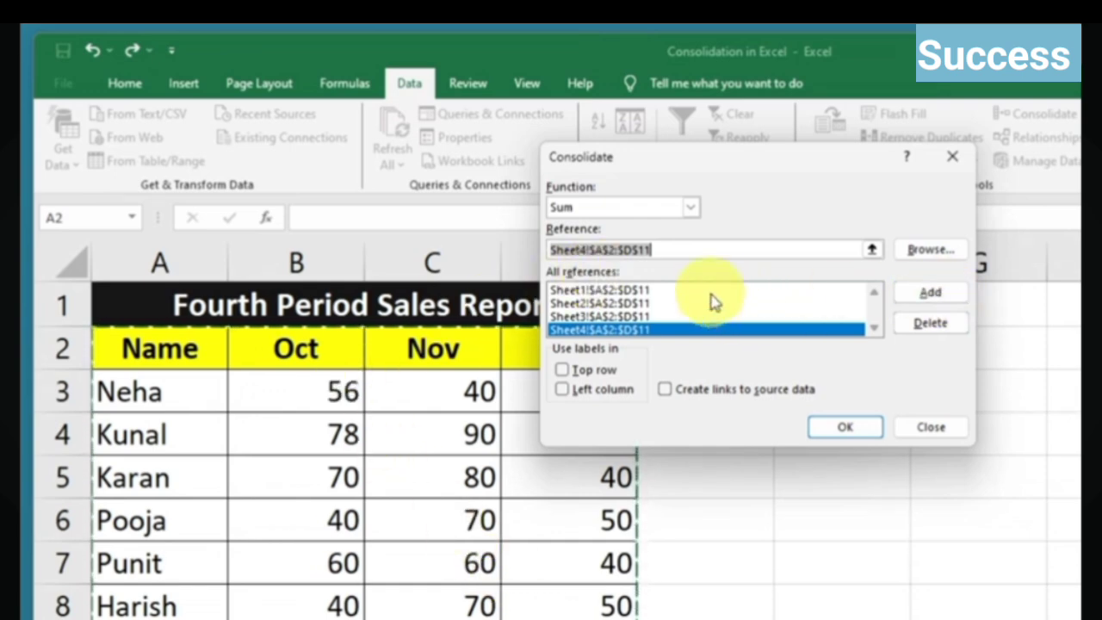
# Step: Run the consolidation with labels from the top row and left column and with links created to the source data
pyautogui.click(564, 369)
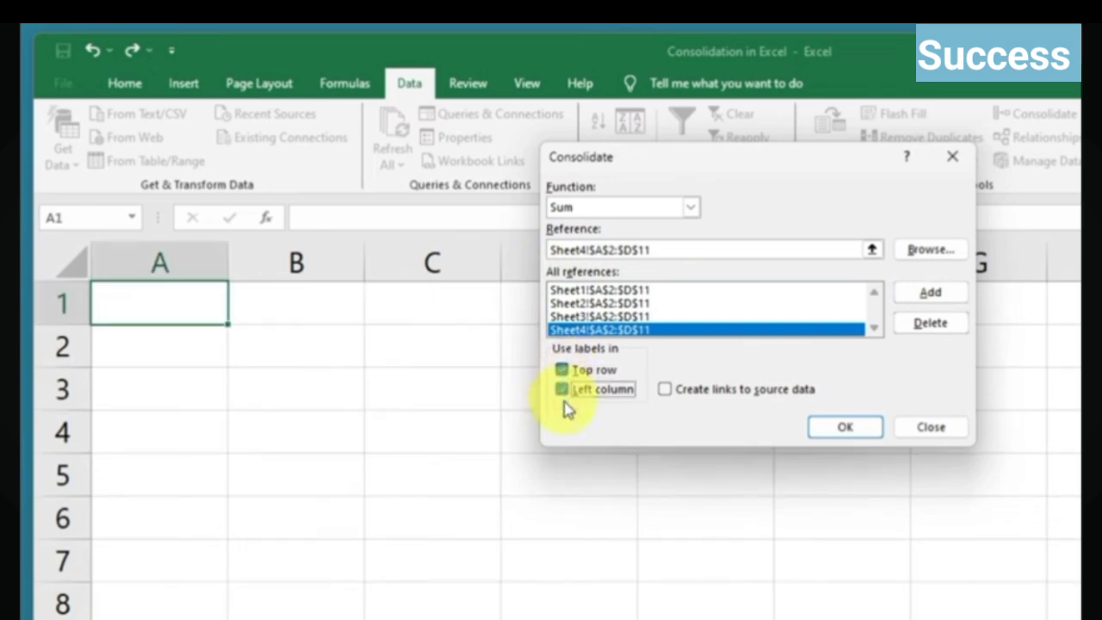
pyautogui.click(667, 392)
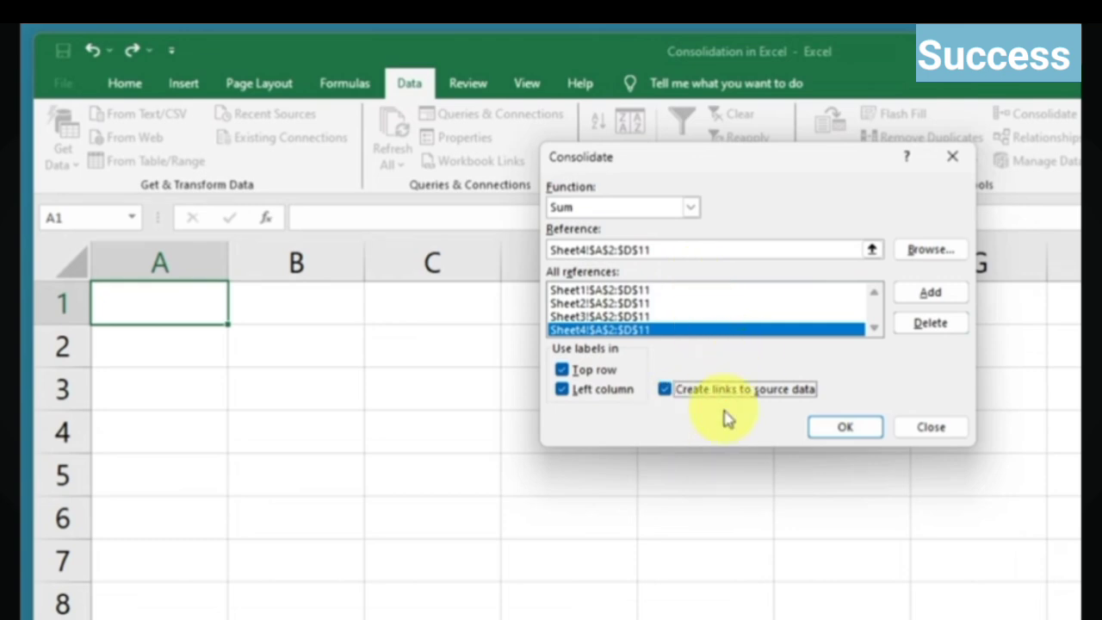
pyautogui.click(844, 428)
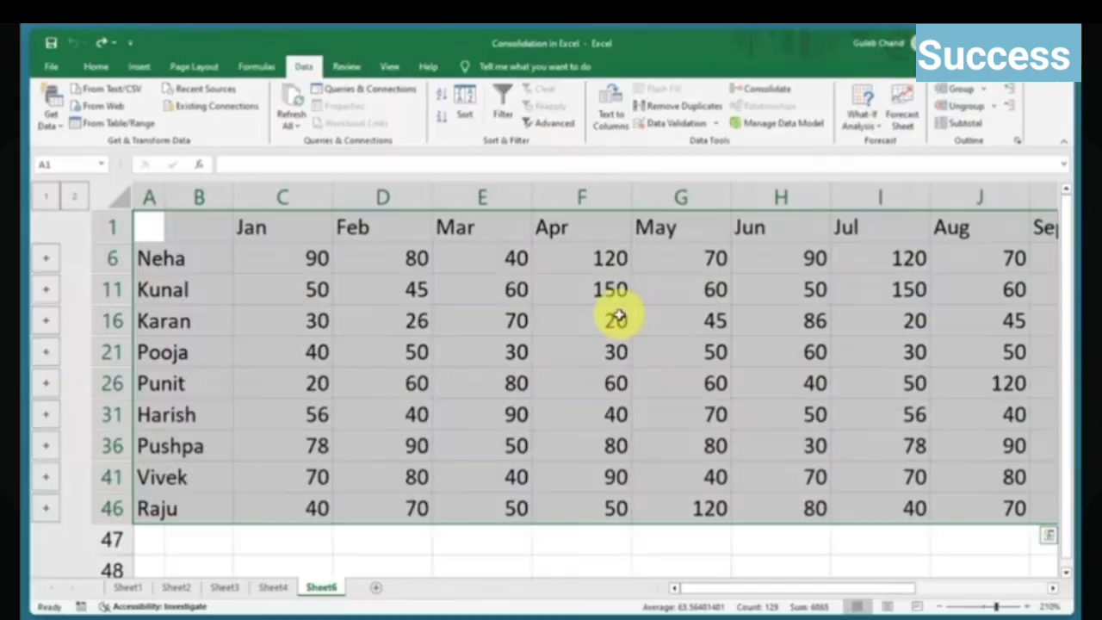
# Step: Set the Jan value in B3 of Sheet1 to 120 and check the linked cell C6 in Sheet6
pyautogui.click(546, 376)
pyautogui.click(288, 257)
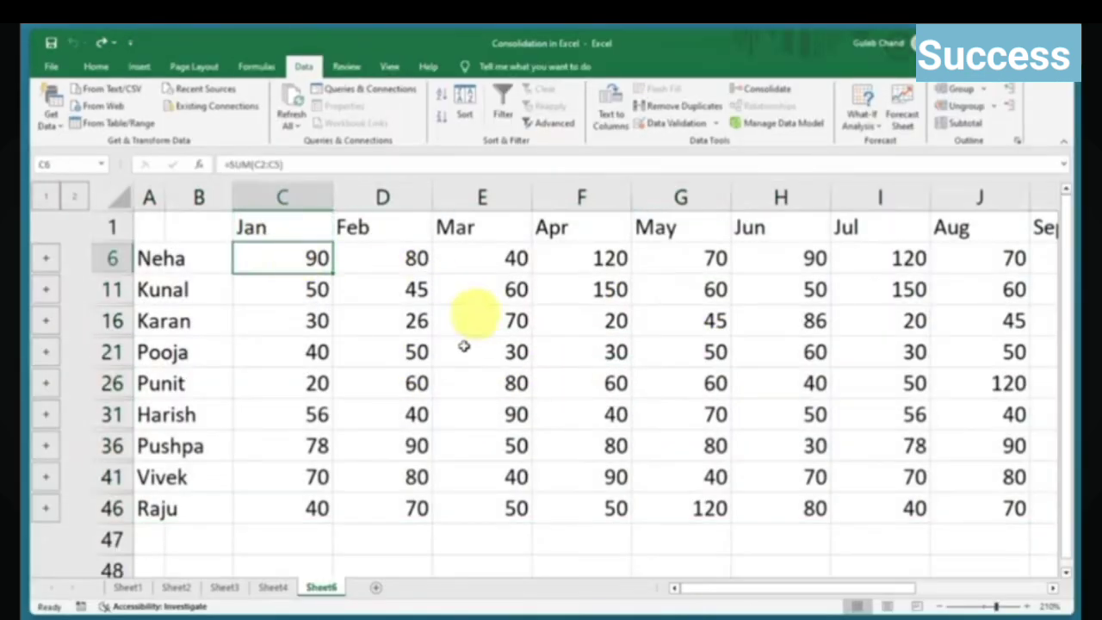
pyautogui.click(129, 589)
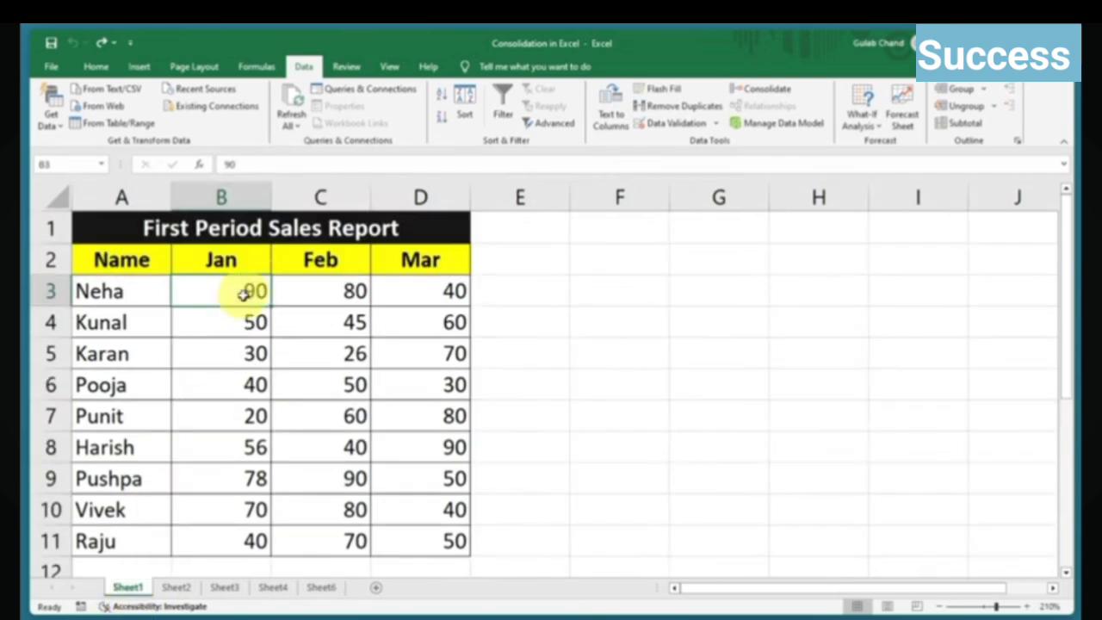
pyautogui.write('12')
pyautogui.click(619, 446)
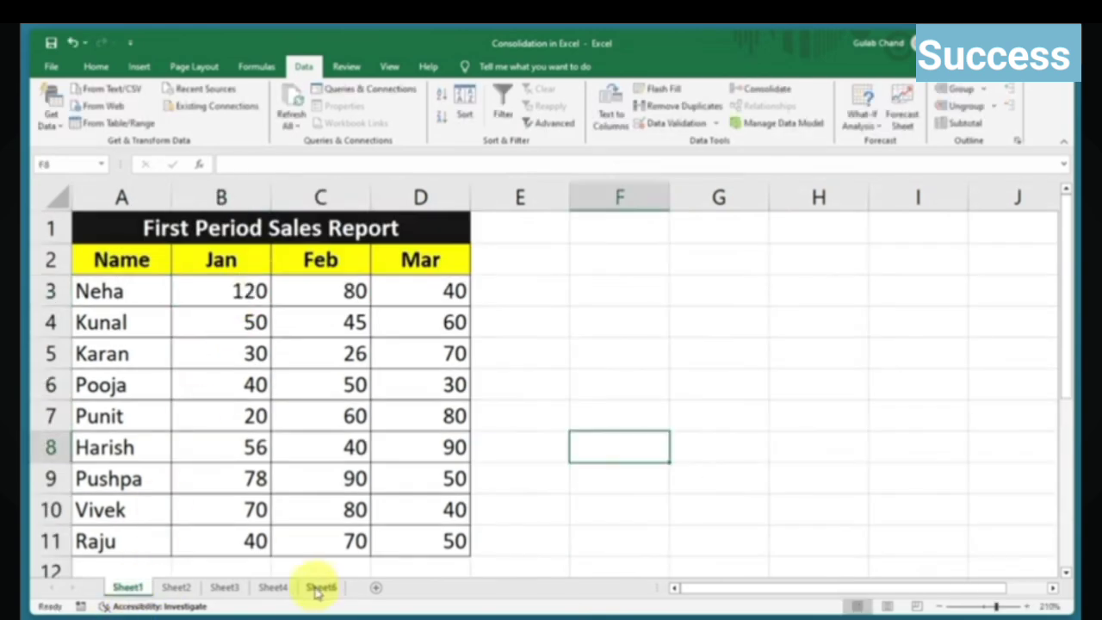
pyautogui.click(320, 589)
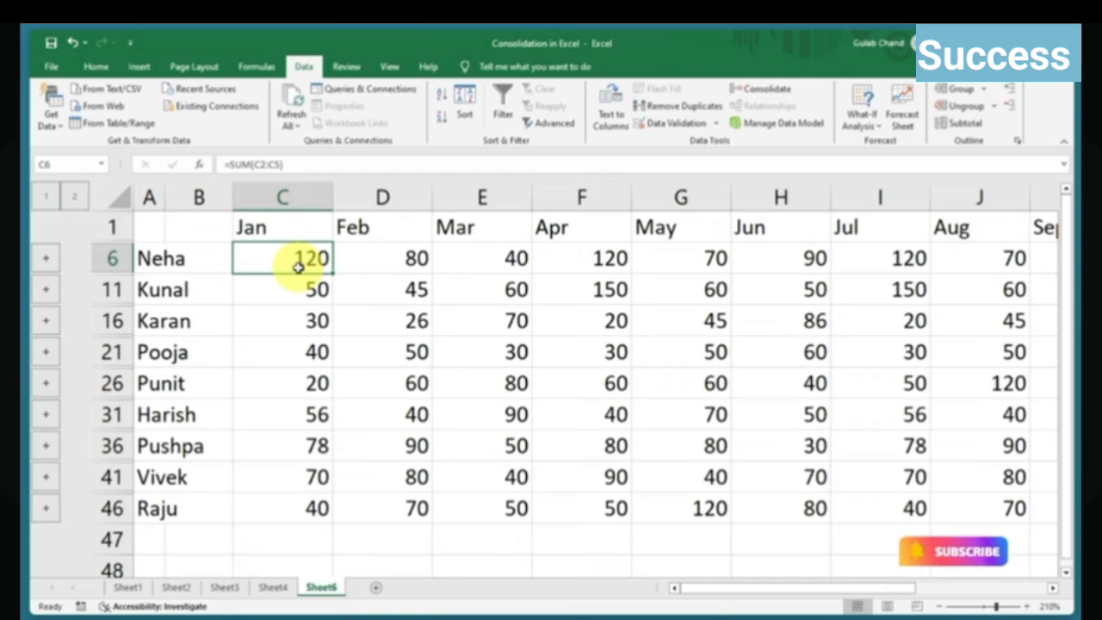
# Step: Merge and center cells A1:B1 of the summary in Sheet6 and enter the heading "Name"
pyautogui.hotkey('ctrl', 'z')
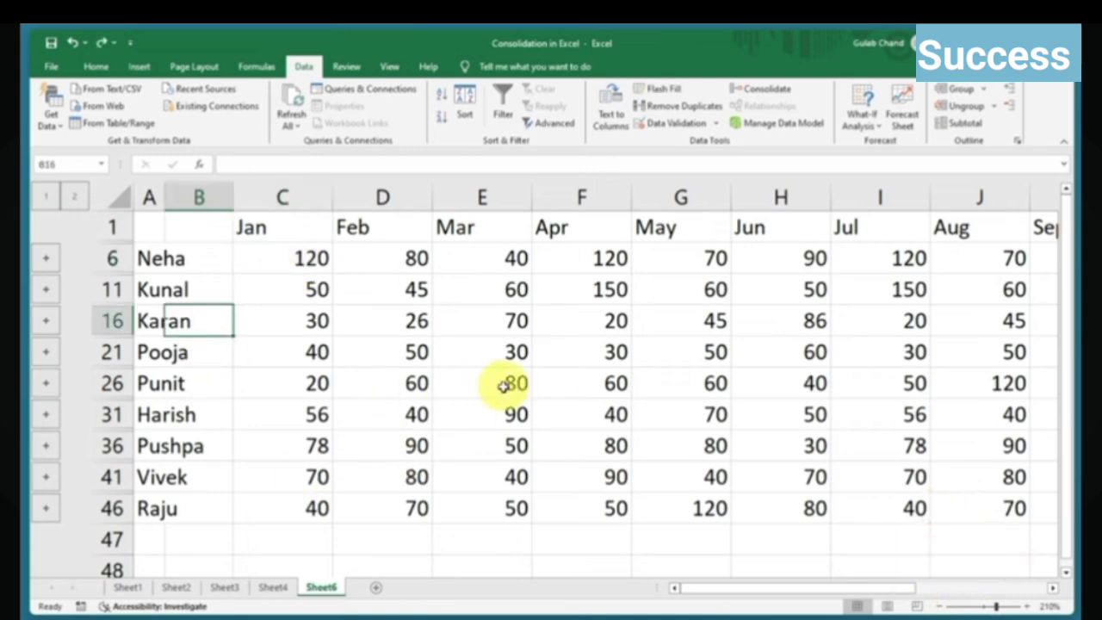
pyautogui.click(182, 228)
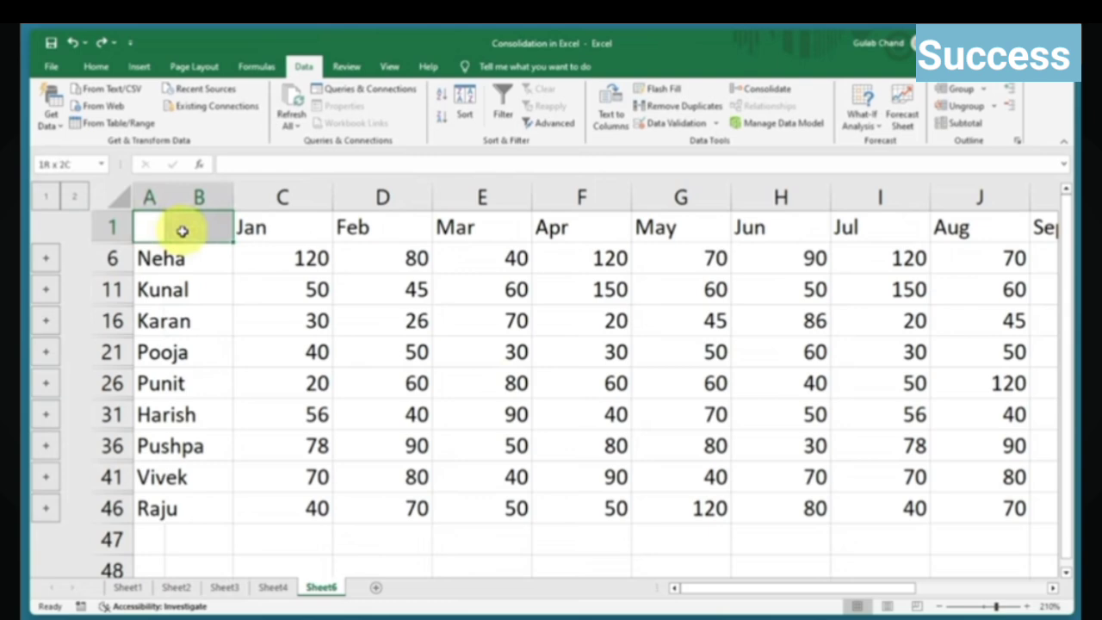
pyautogui.click(96, 66)
pyautogui.click(417, 118)
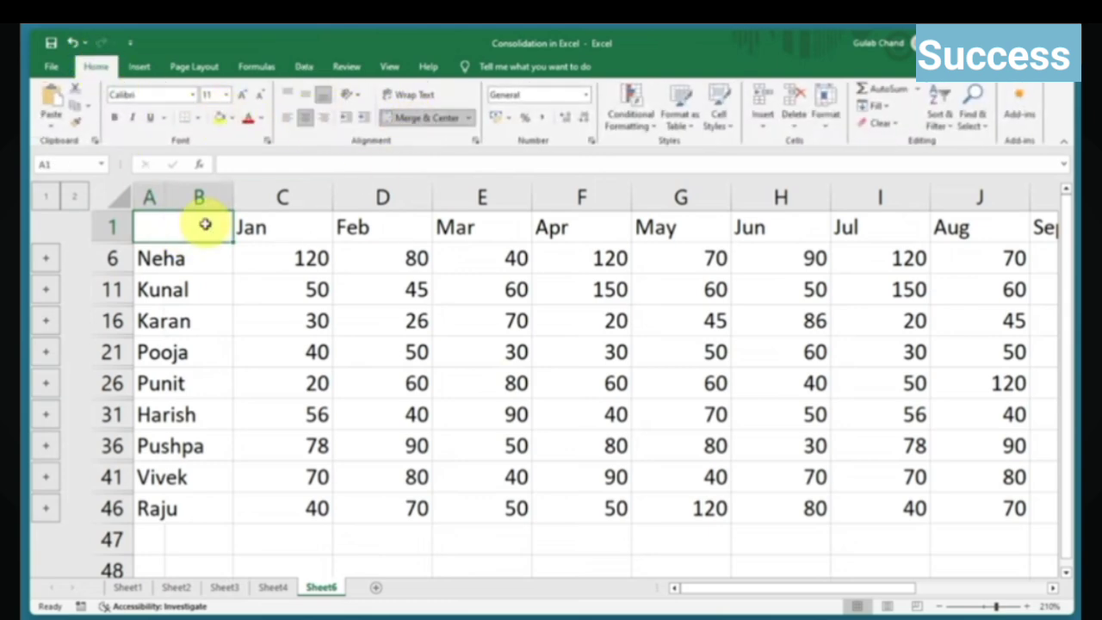
pyautogui.write('Name')
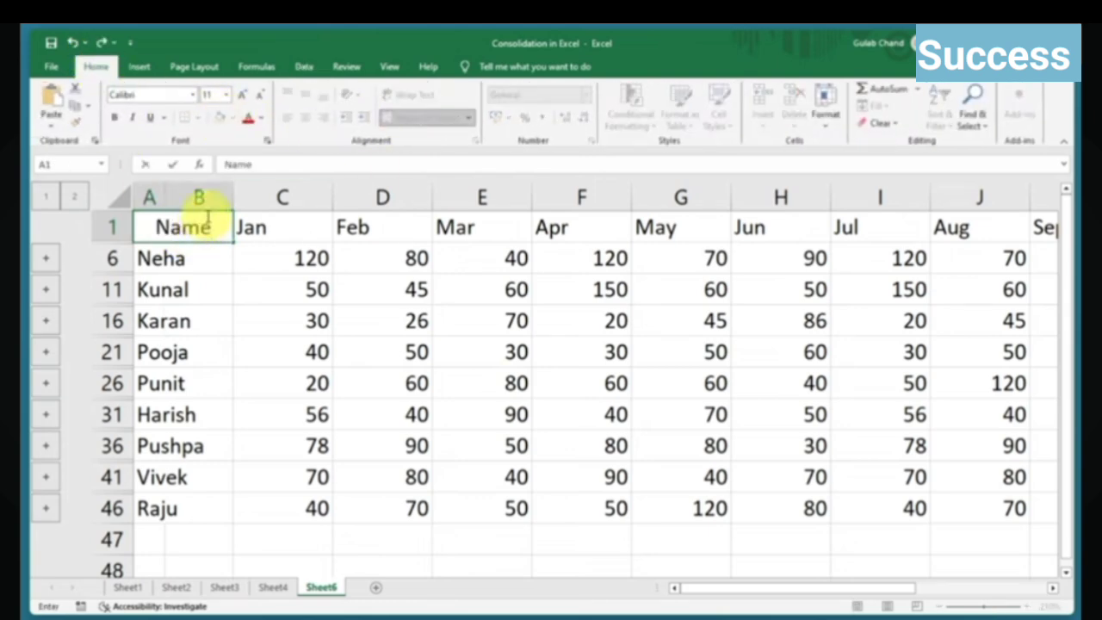
pyautogui.click(385, 287)
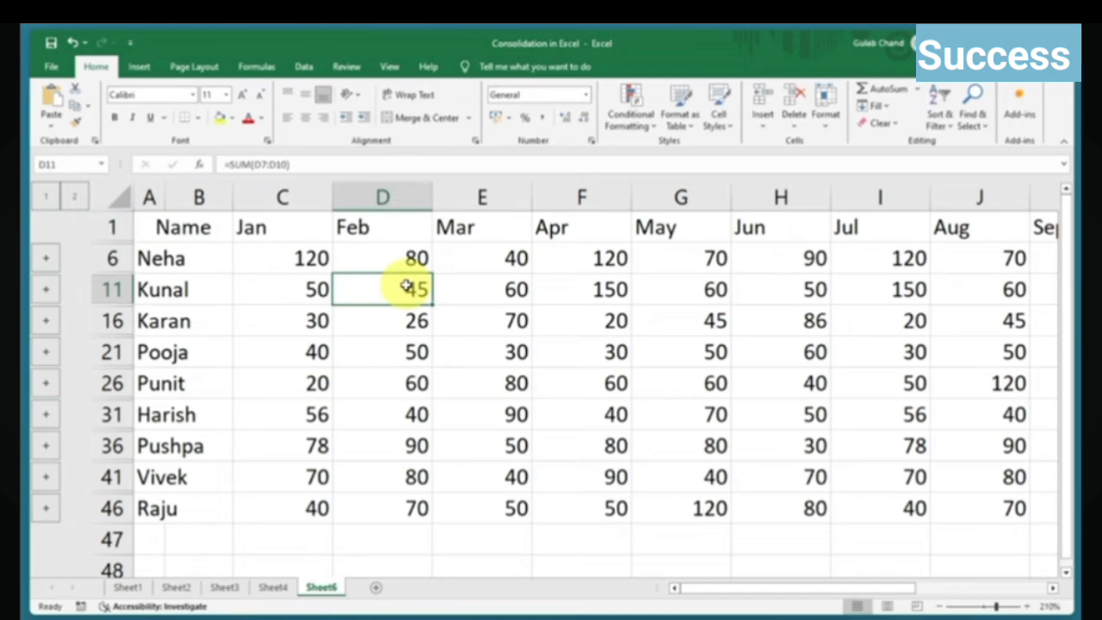
# Step: Apply all borders to the whole consolidated table in Sheet6
pyautogui.hotkey('ctrl', 'a')
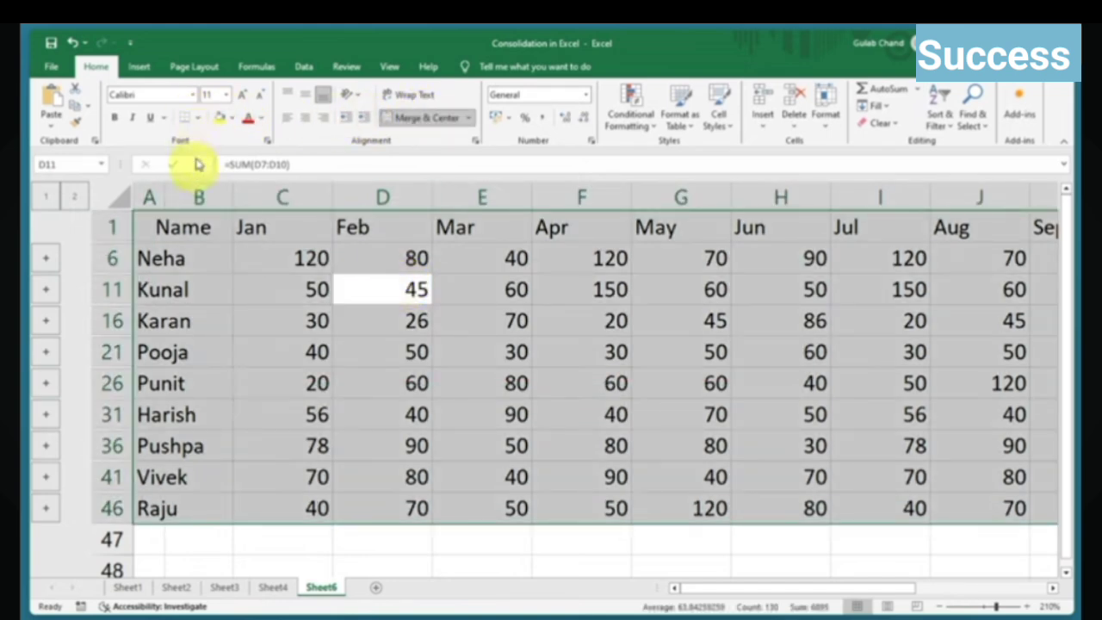
pyautogui.click(197, 117)
pyautogui.click(207, 248)
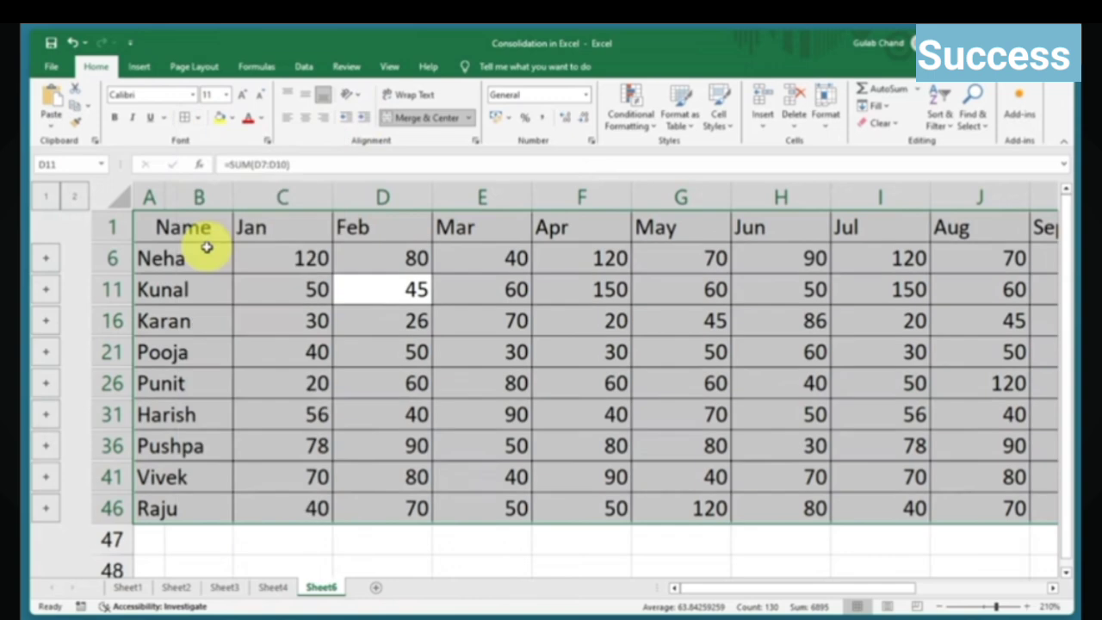
# Step: Make the header row from Name to Dec bold with a yellow fill
pyautogui.click(162, 226)
pyautogui.moveTo(162, 226); pyautogui.dragTo(886, 234)
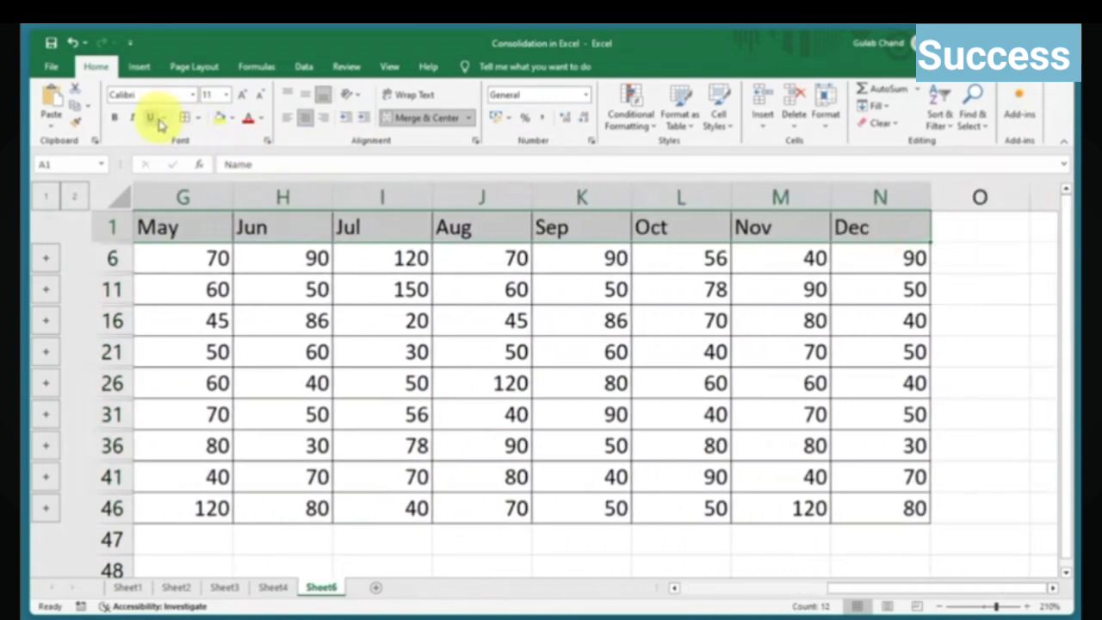
pyautogui.click(114, 117)
pyautogui.click(220, 118)
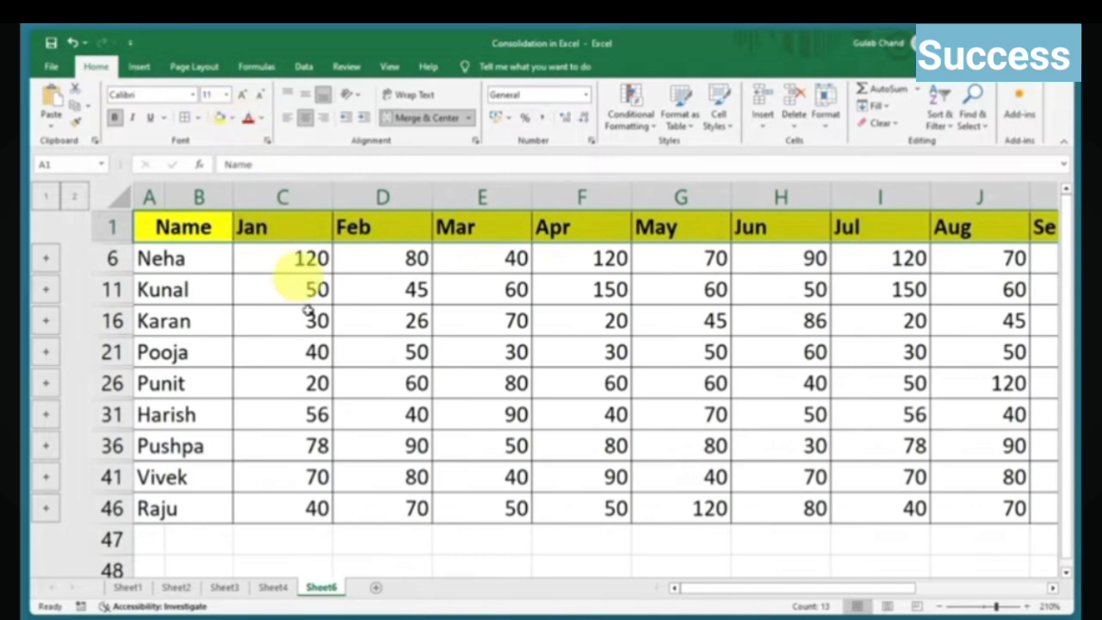
pyautogui.click(377, 371)
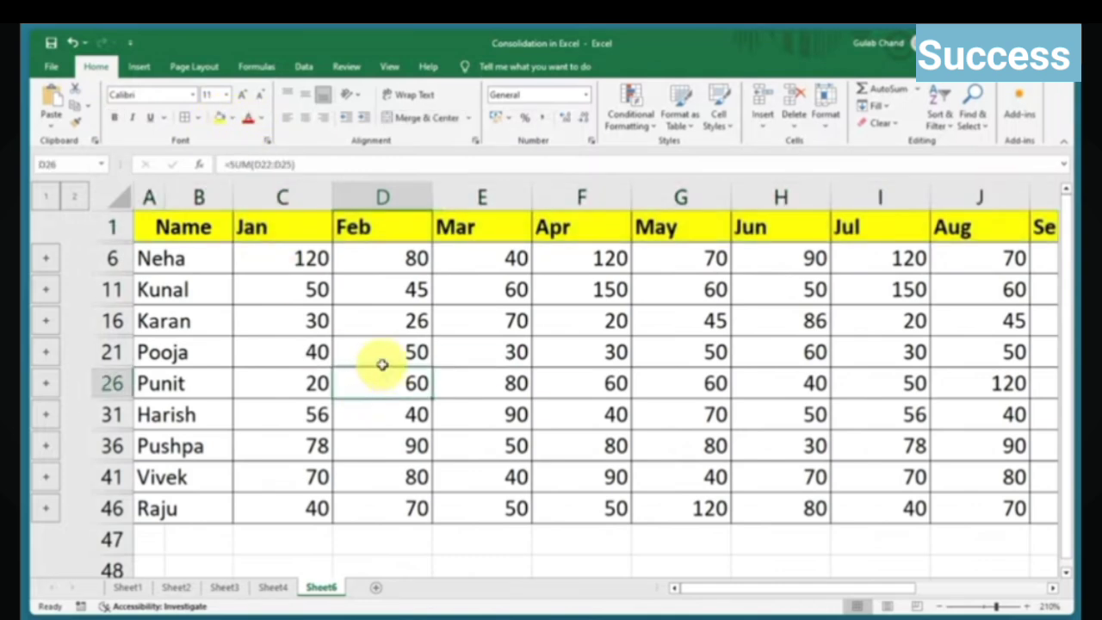
# Step: Inspect the formulas in the summary's Feb column and review the Consolidate references and options without changing them
pyautogui.click(313, 292)
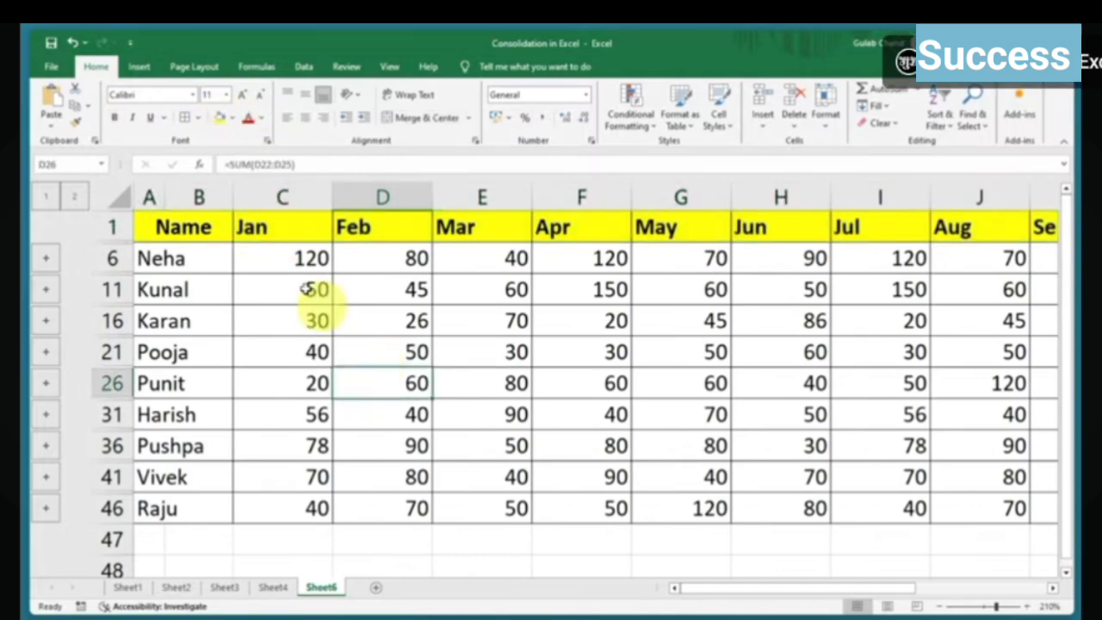
pyautogui.click(393, 290)
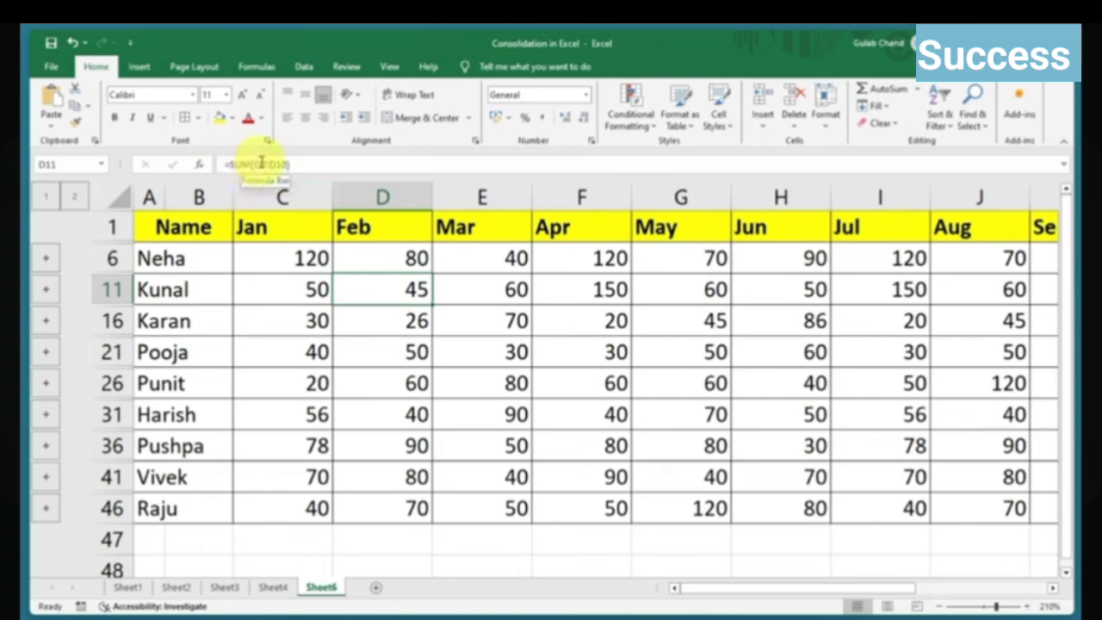
pyautogui.click(419, 315)
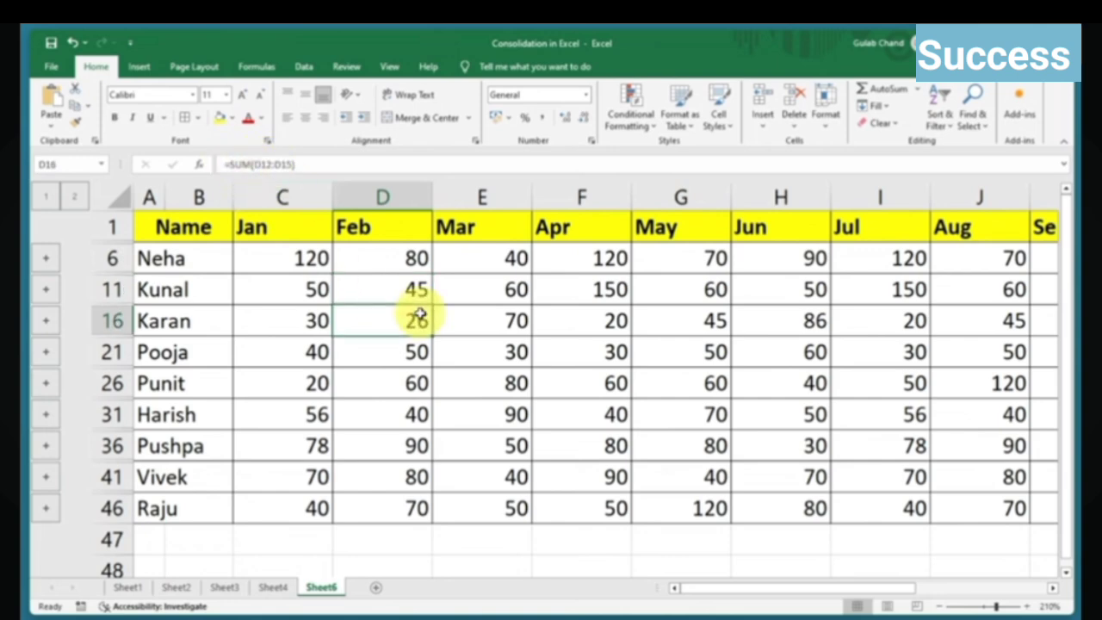
pyautogui.click(303, 67)
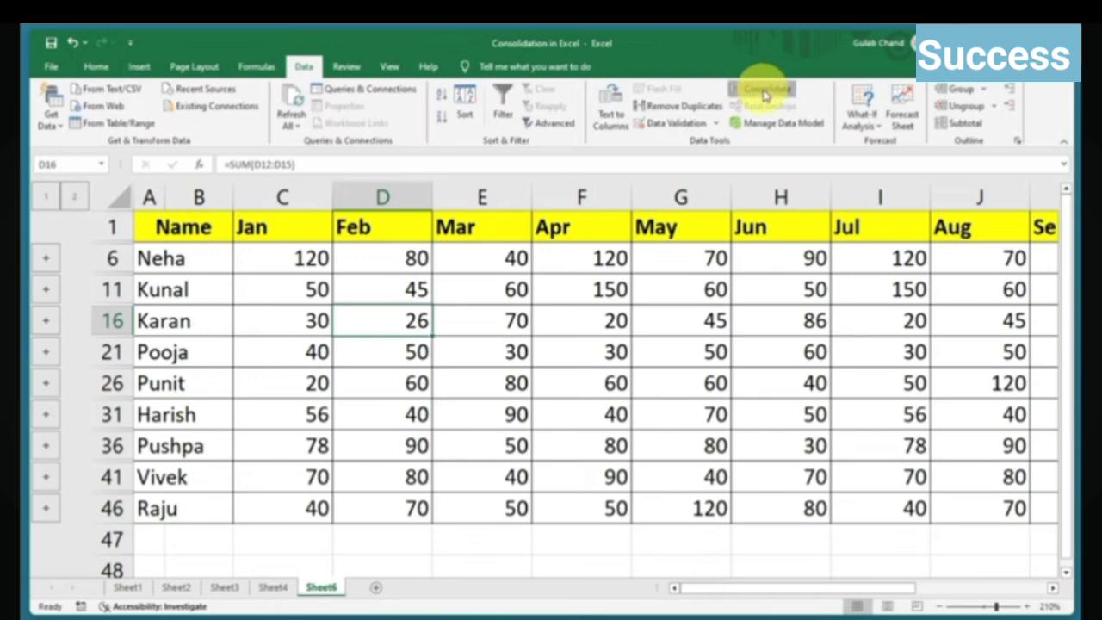
pyautogui.click(765, 87)
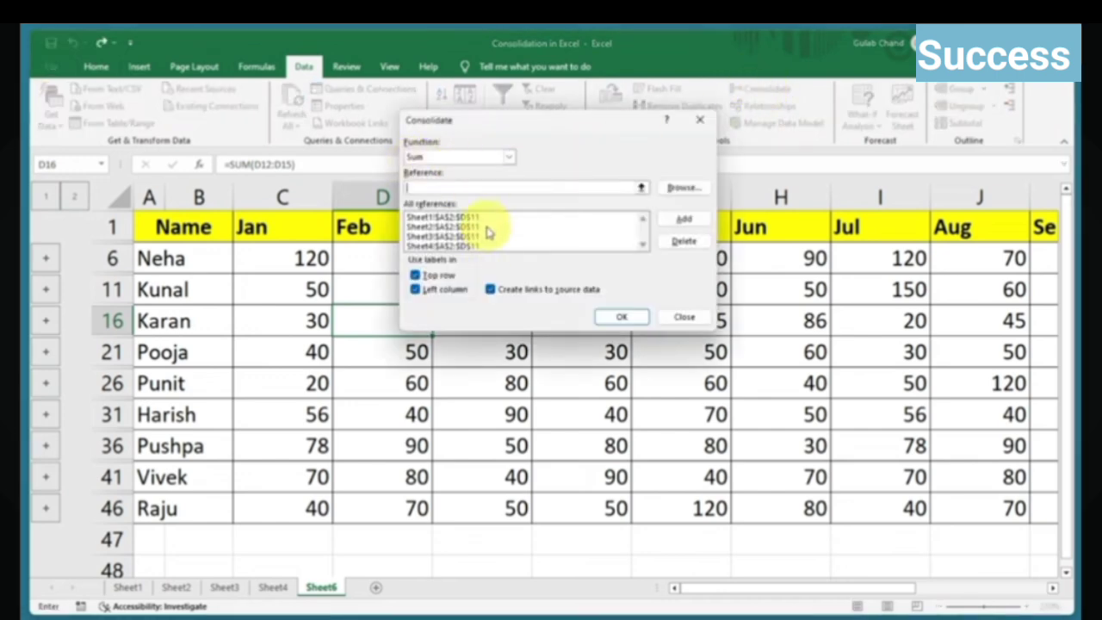
pyautogui.click(700, 120)
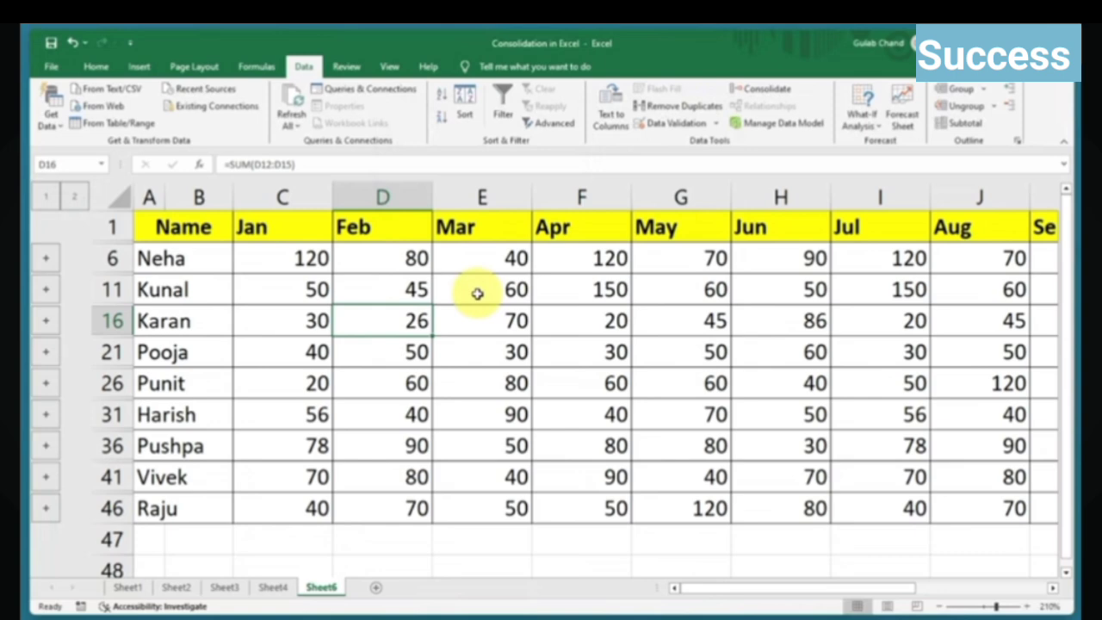